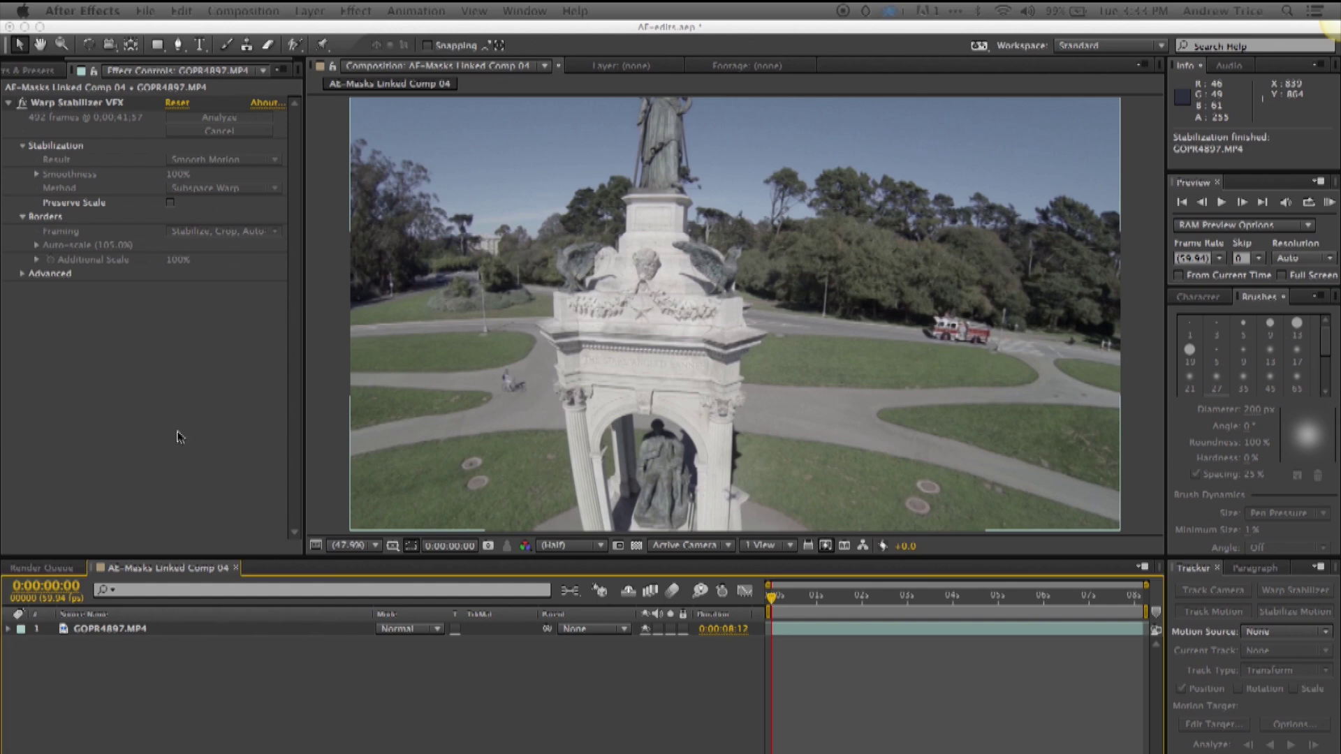
Return to After Effects once Warp Stabilizer finishes stabilizing GOPR4897.MP4 at 105% auto-scale.
{"action": "left_click", "coordinate": [662, 536]}
Copy and paste the GOPR4897.MP4 layer to make a second stacked copy.
{"action": "left_click", "coordinate": [112, 629]}
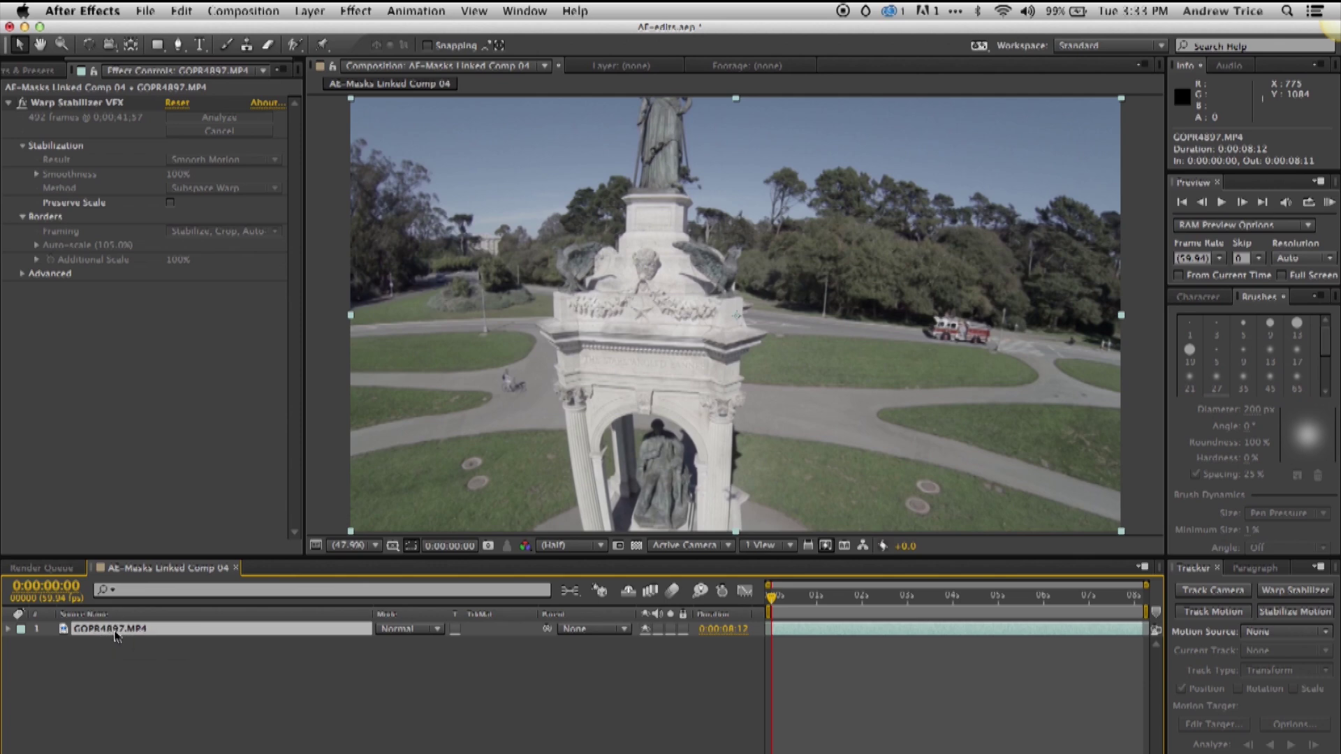
{"action": "left_click", "coordinate": [181, 10]}
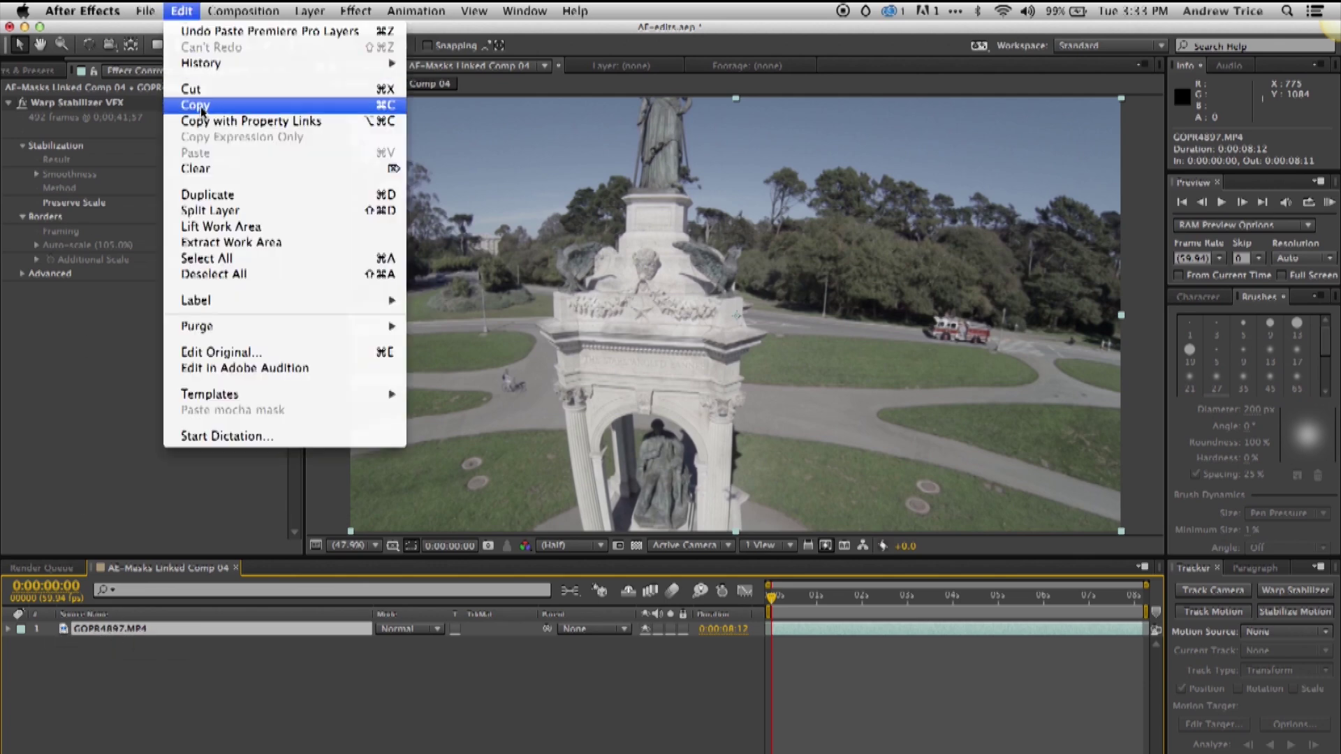
{"action": "left_click", "coordinate": [202, 110]}
{"action": "left_click", "coordinate": [183, 10]}
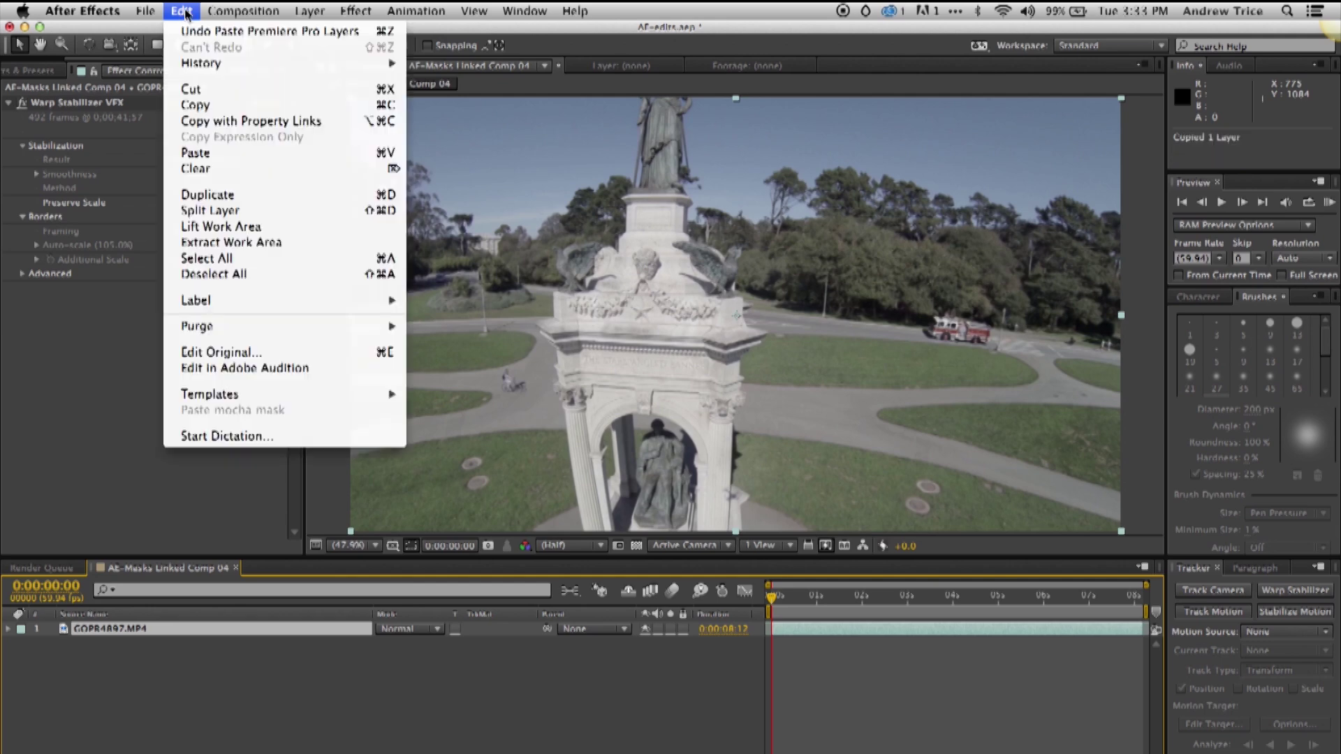
{"action": "left_click", "coordinate": [241, 154]}
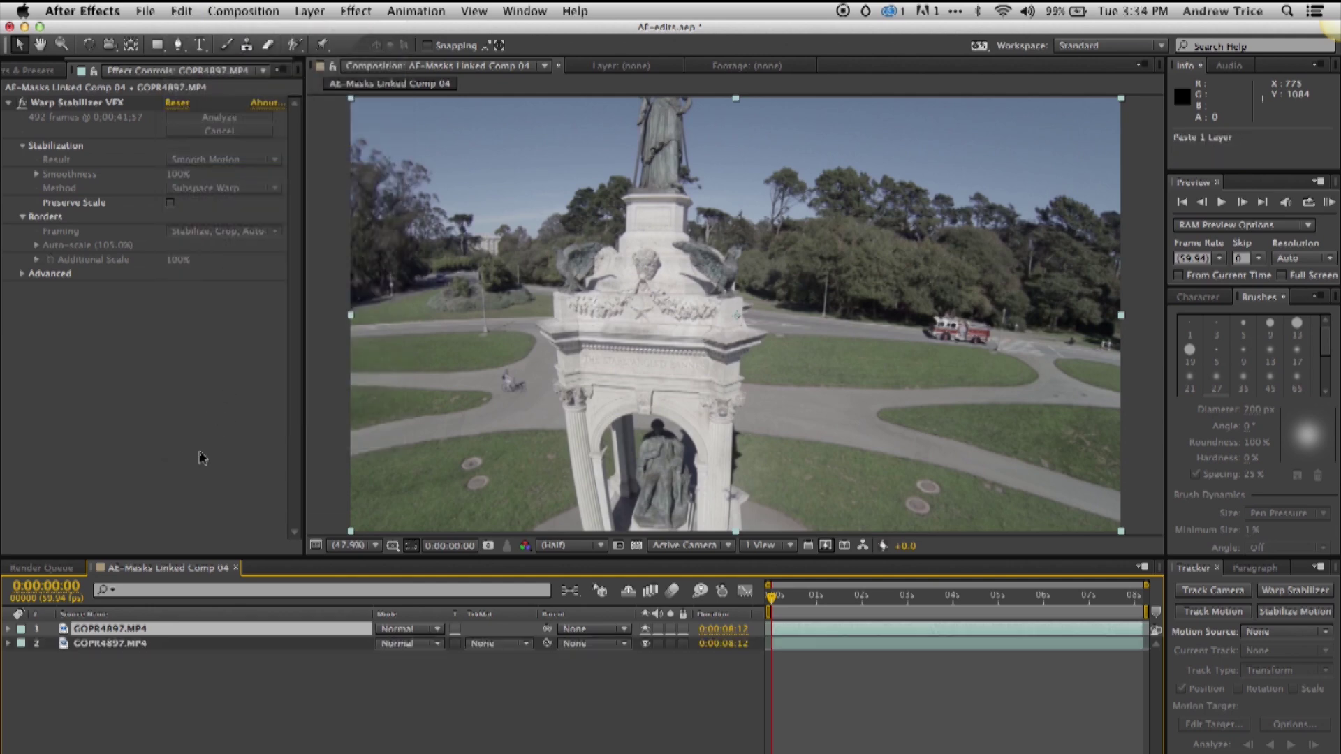
Select the top GOPR4897.MP4 copy, expand its properties, and choose the Rectangle mask tool.
{"action": "left_click", "coordinate": [200, 734]}
{"action": "left_click", "coordinate": [76, 632]}
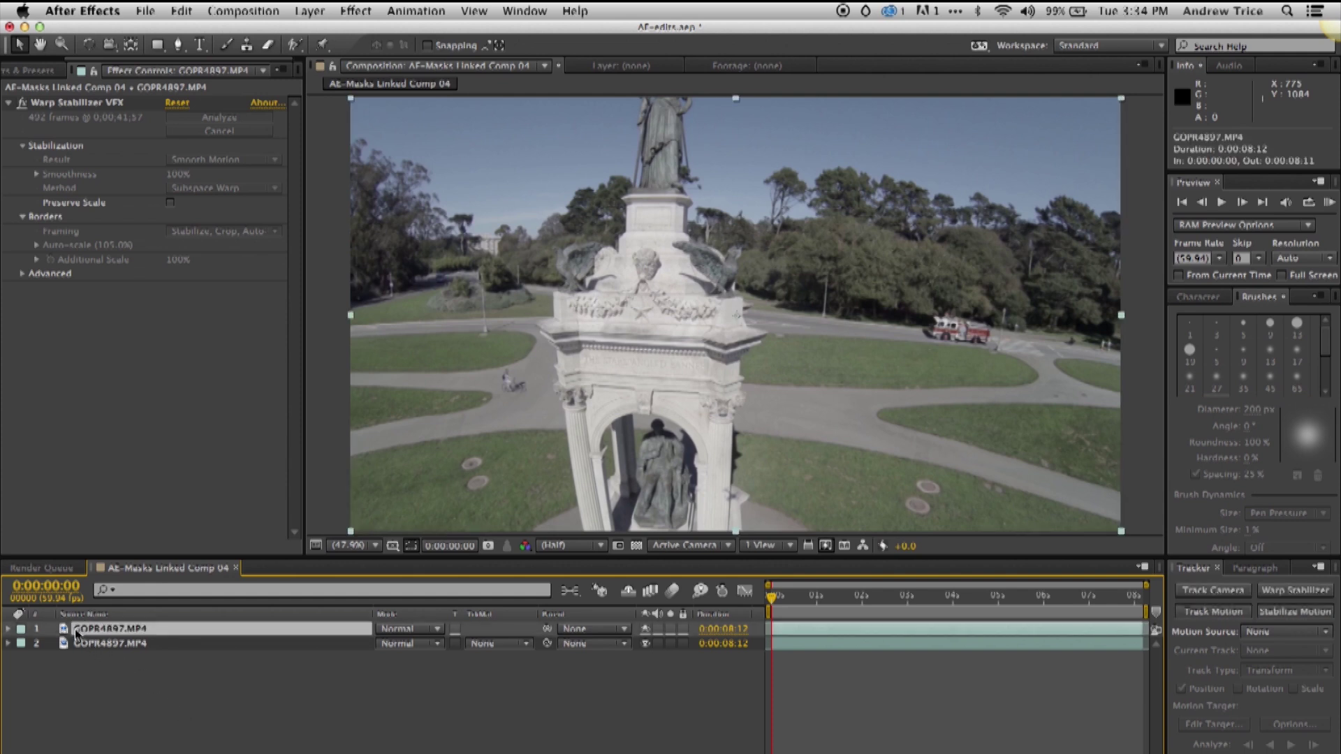
{"action": "left_click", "coordinate": [9, 628]}
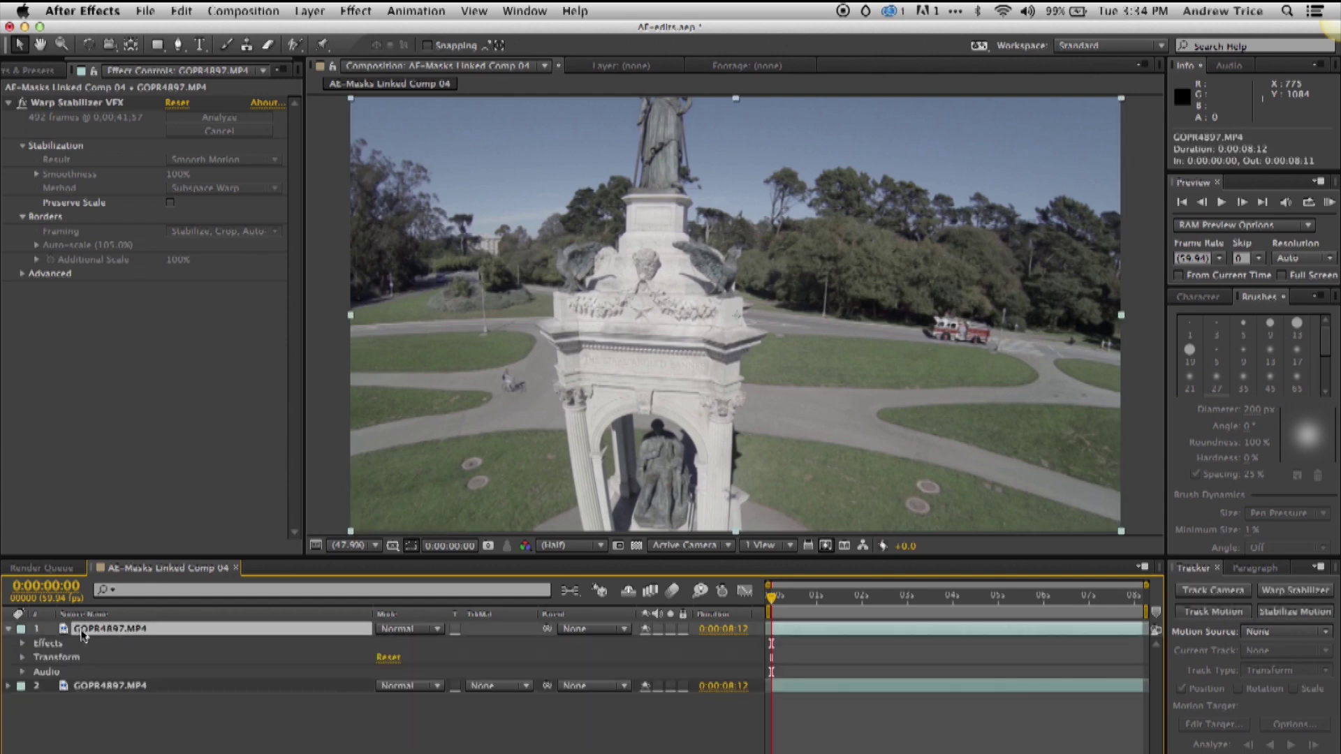
{"action": "left_click", "coordinate": [157, 46]}
Draw a rectangle mask around the fire truck, then free-transform it to tilt, lower and widen it.
{"action": "left_click_drag", "start_coordinate": [157, 45], "coordinate": [227, 45]}
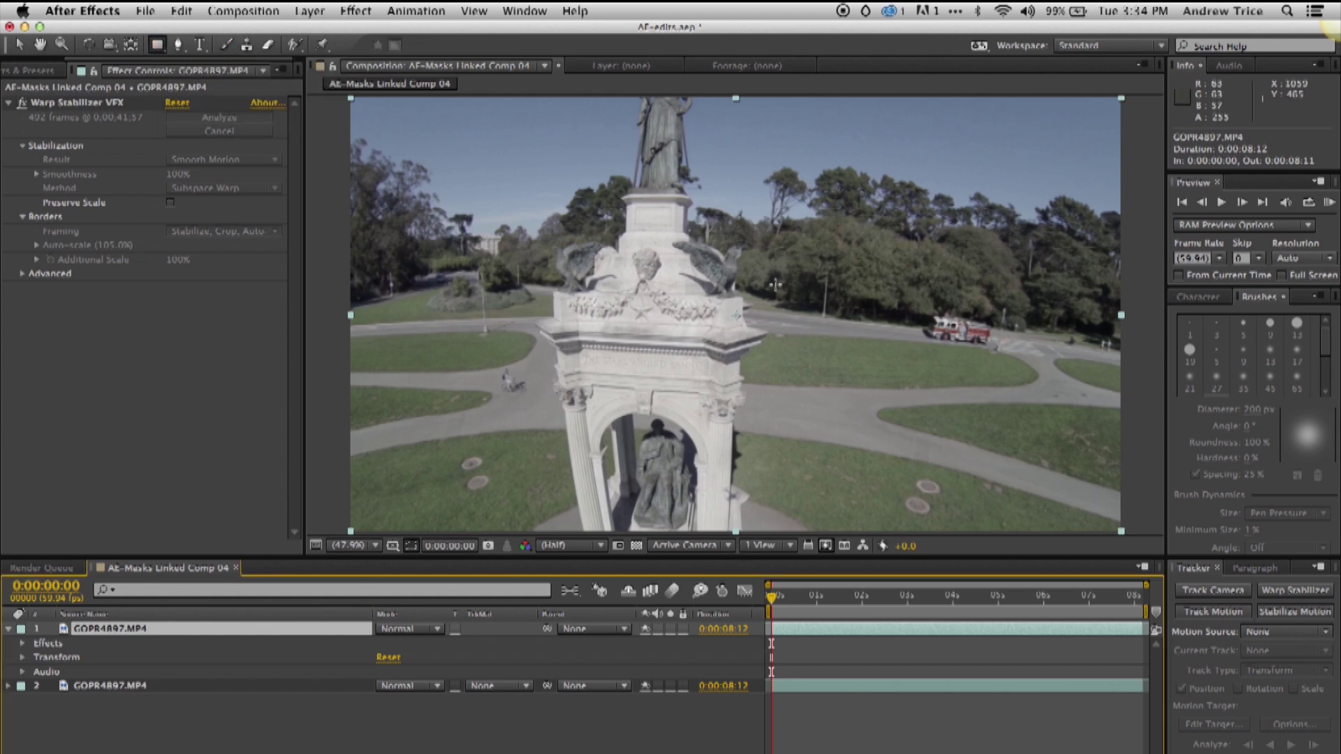
{"action": "left_click_drag", "start_coordinate": [927, 312], "coordinate": [991, 348]}
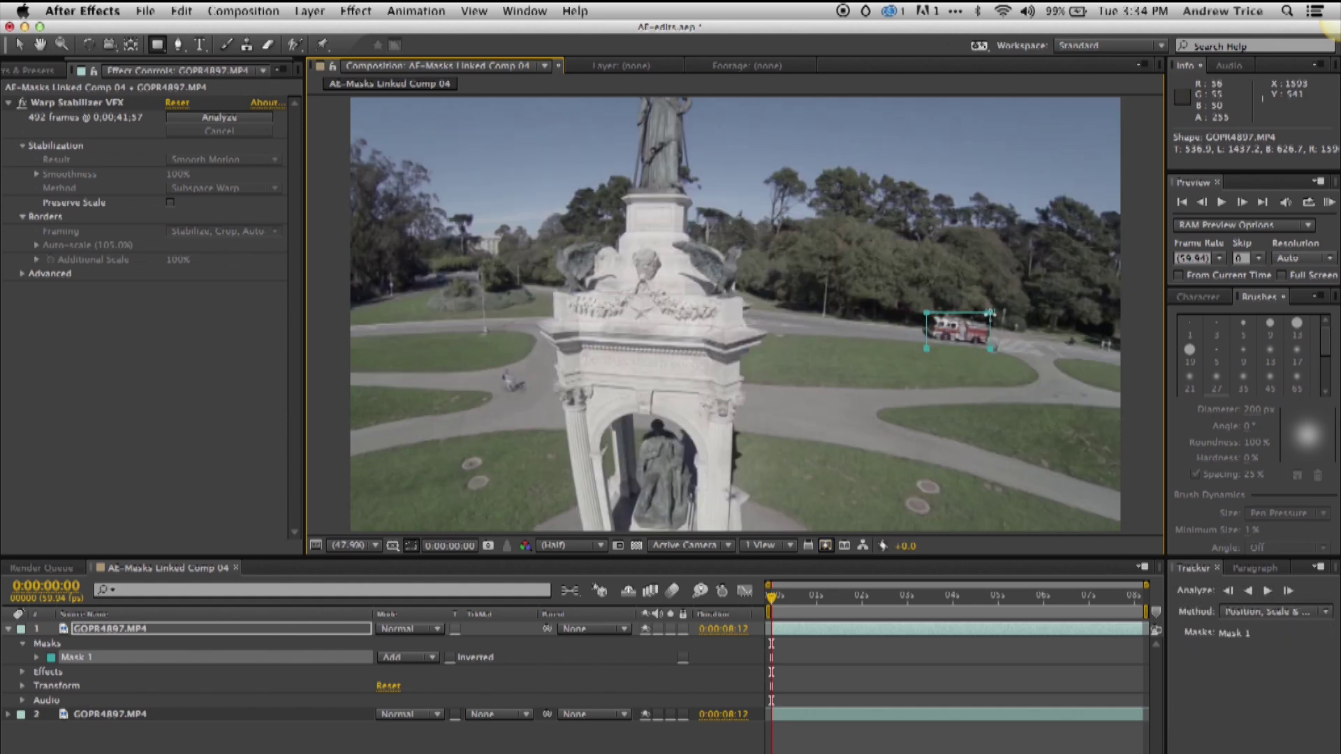
{"action": "right_click", "coordinate": [986, 320]}
{"action": "mouse_move", "coordinate": [1041, 245]}
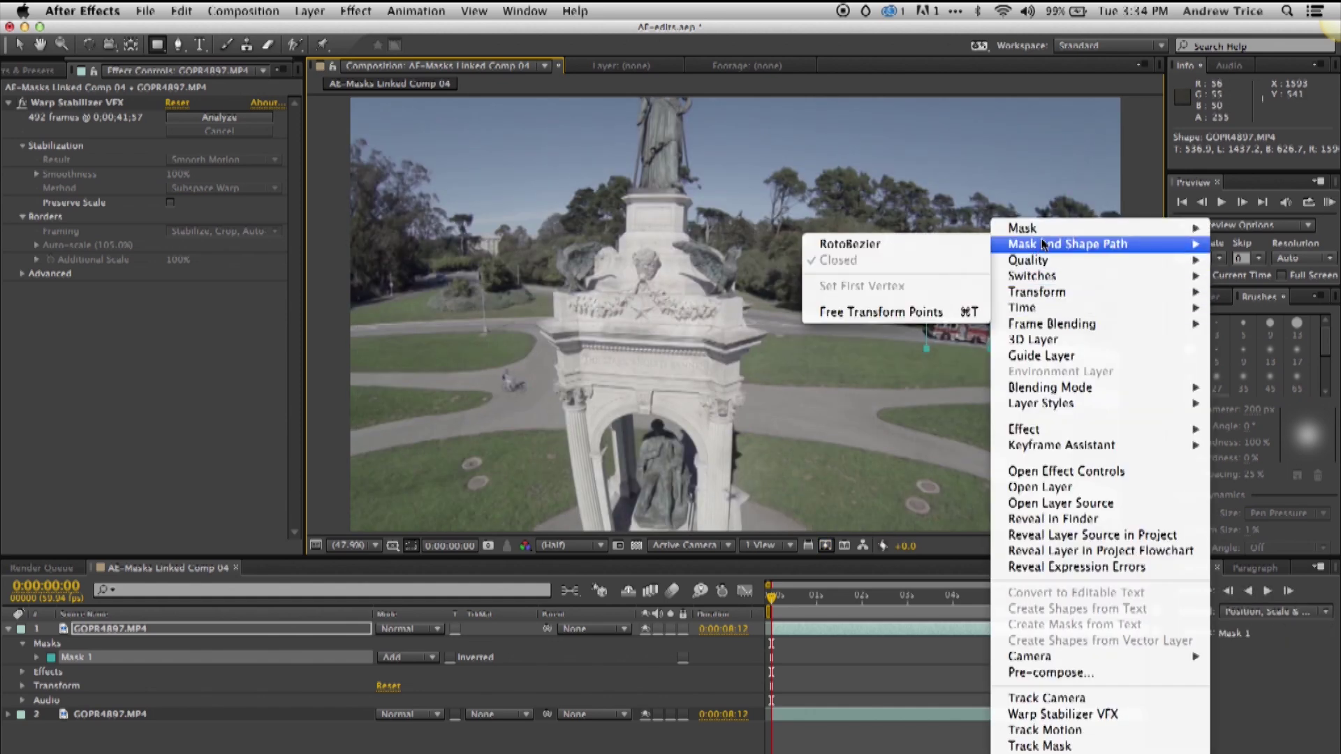
{"action": "left_click", "coordinate": [974, 312]}
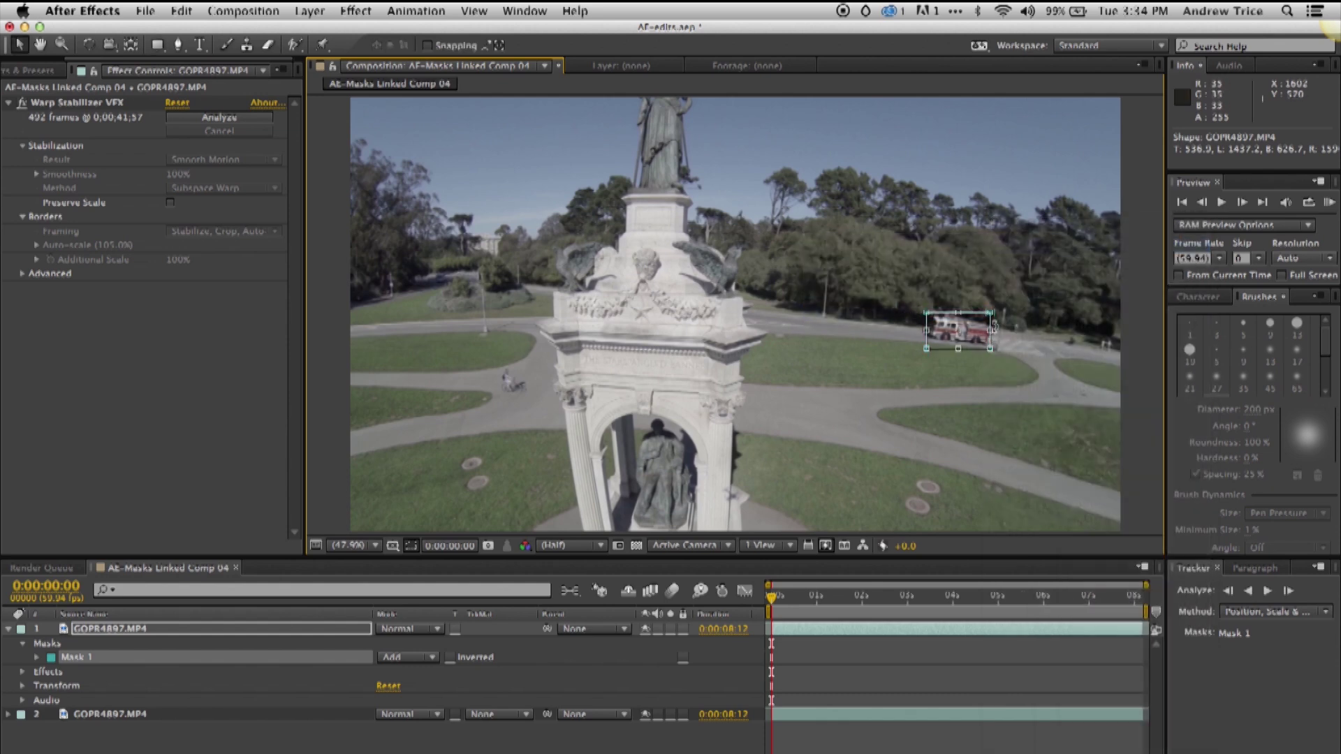
{"action": "left_click_drag", "start_coordinate": [995, 305], "coordinate": [1003, 310]}
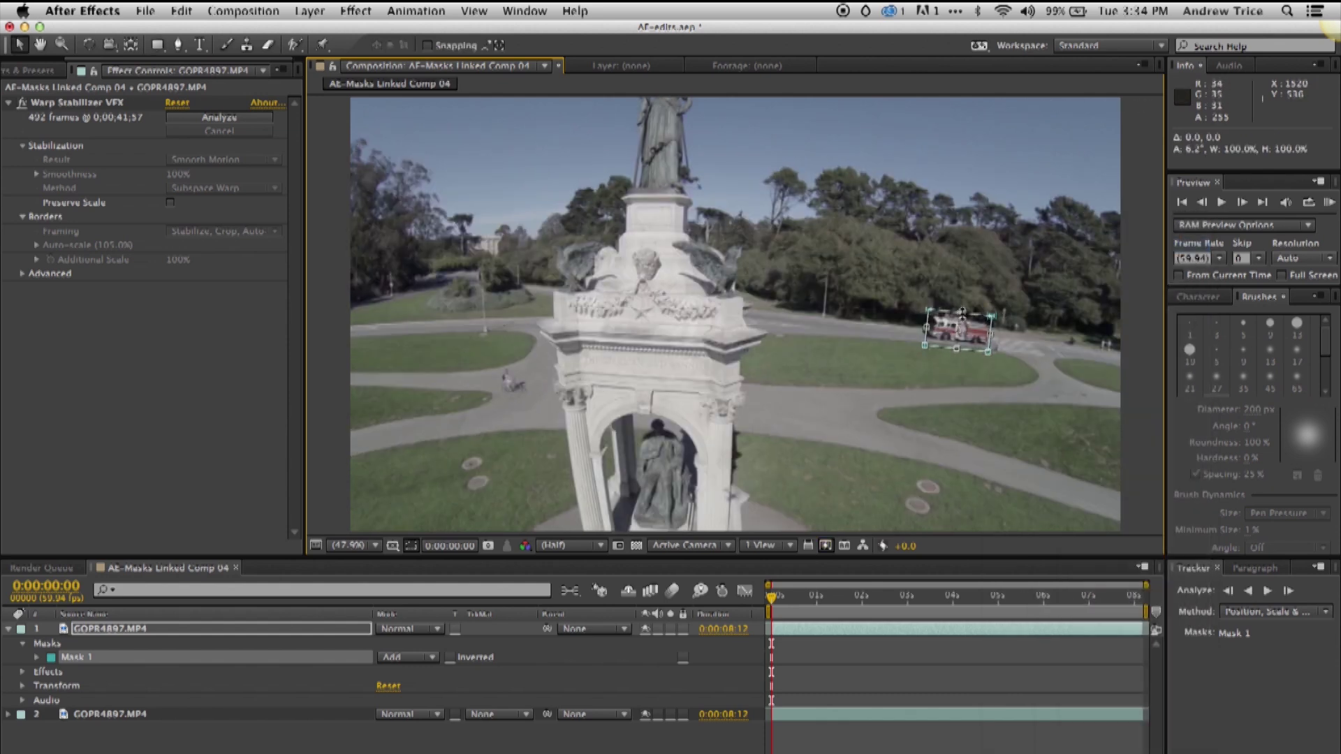
{"action": "left_click_drag", "start_coordinate": [959, 313], "coordinate": [959, 351]}
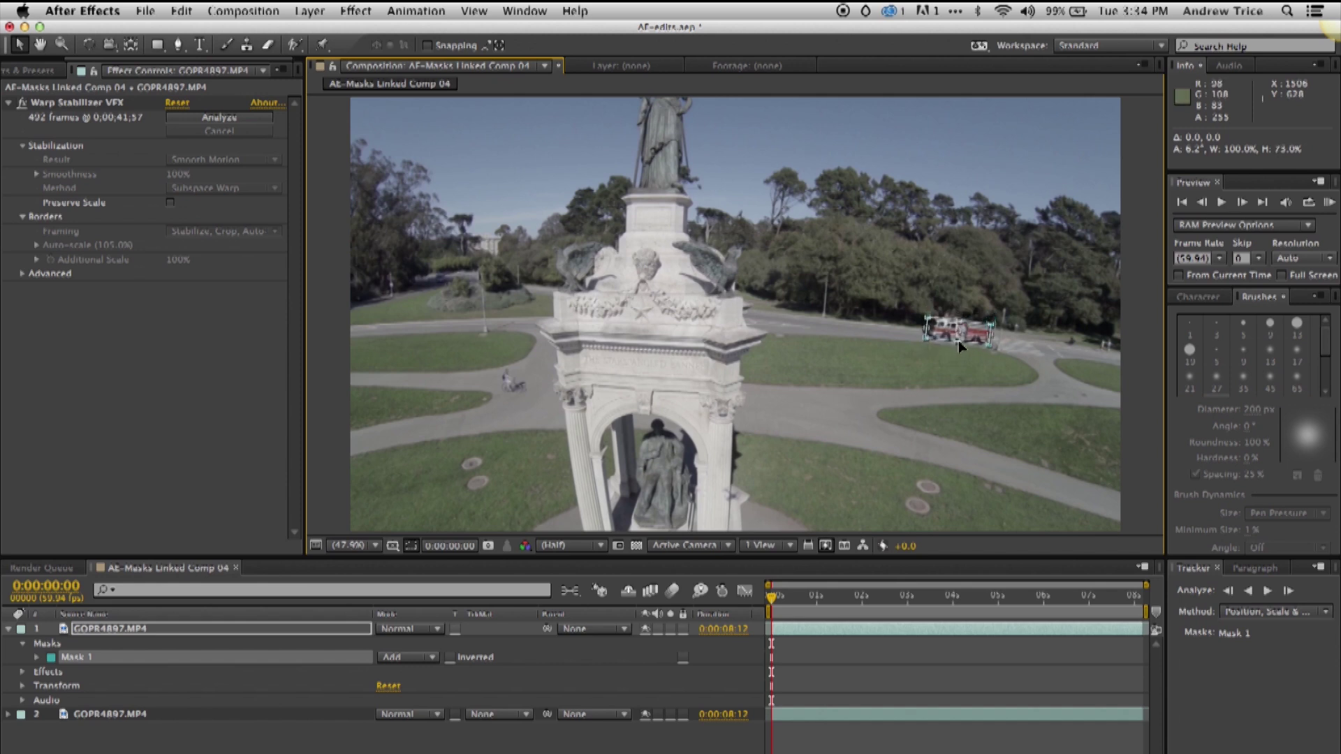
{"action": "left_click_drag", "start_coordinate": [990, 330], "coordinate": [932, 334]}
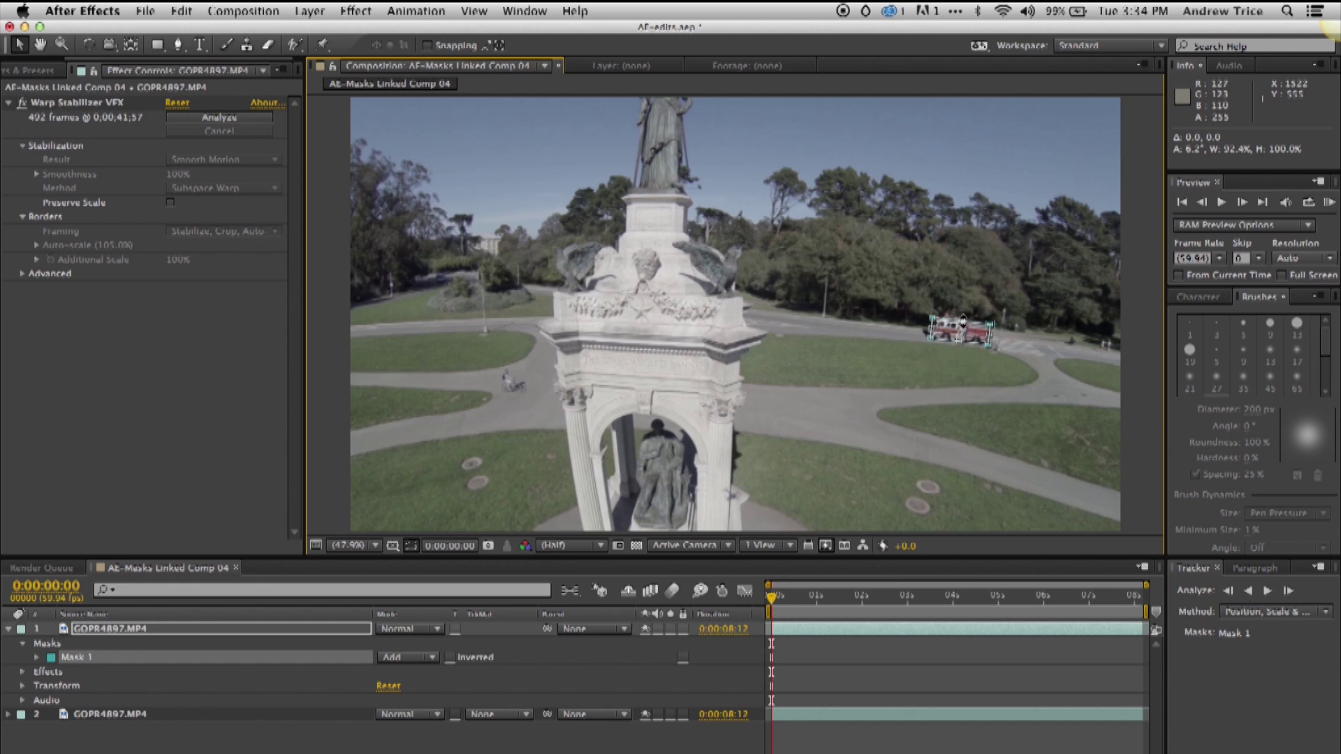
Zoom in on the fire truck and tighten the mask's bottom, angle, front and rear edges.
{"action": "key", "text": "z"}
{"action": "left_click", "coordinate": [964, 332]}
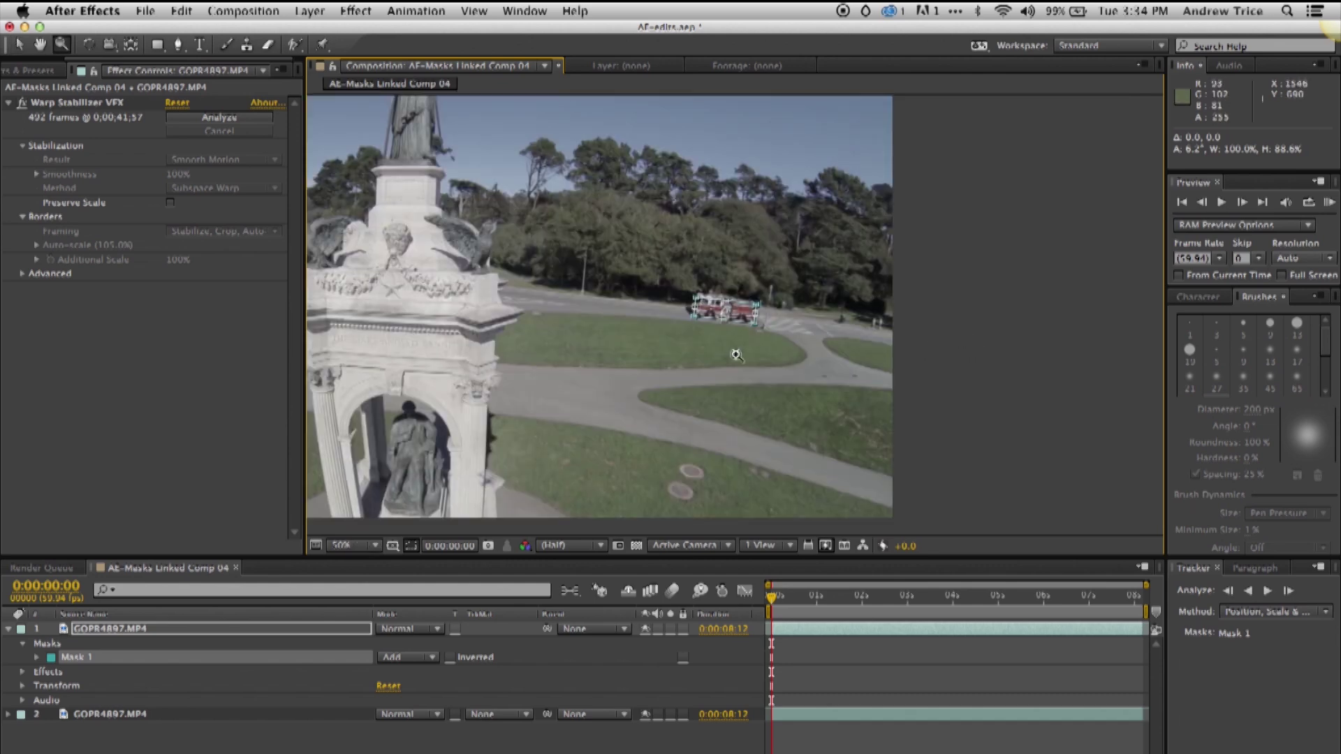
{"action": "left_click", "coordinate": [713, 308]}
{"action": "left_click", "coordinate": [719, 314]}
{"action": "left_click", "coordinate": [763, 325]}
{"action": "key", "text": "v"}
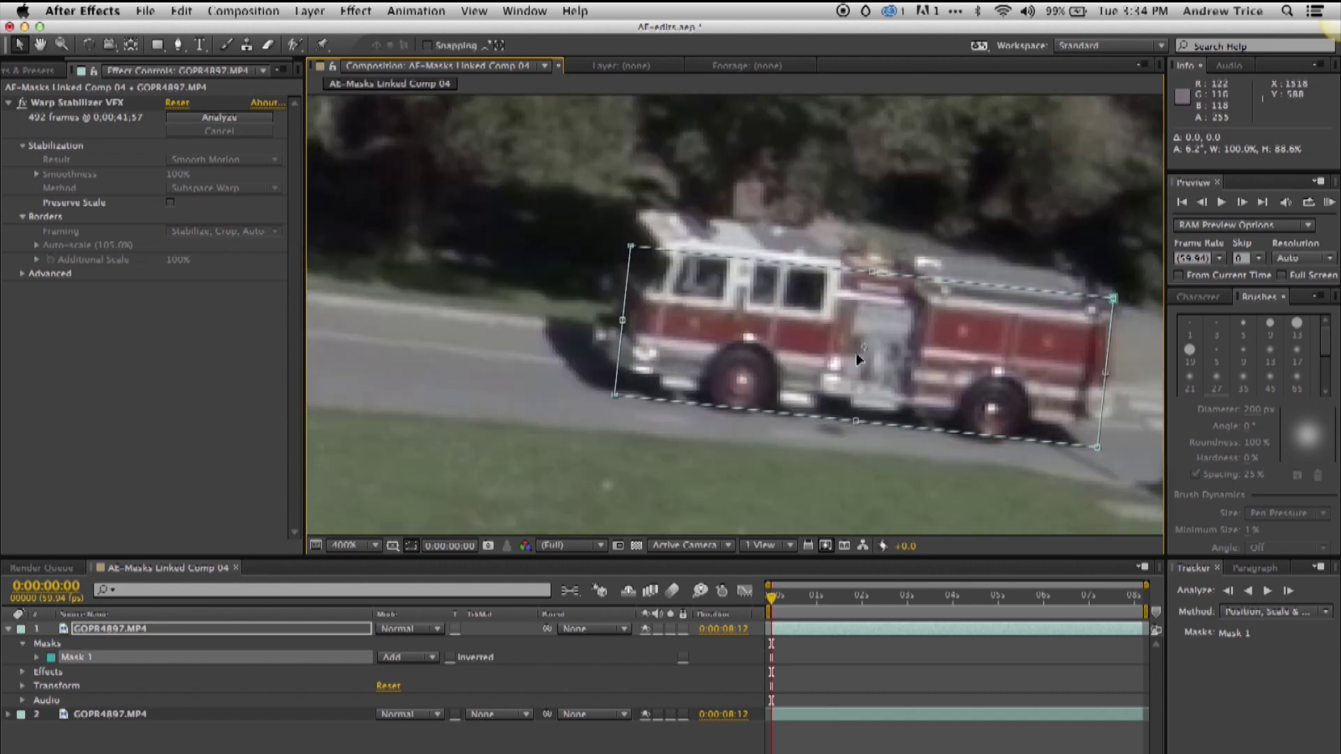
{"action": "mouse_move", "coordinate": [853, 427]}
{"action": "left_mouse_down"}
{"action": "mouse_move", "coordinate": [861, 412]}
{"action": "mouse_move", "coordinate": [842, 412]}
{"action": "left_mouse_up"}
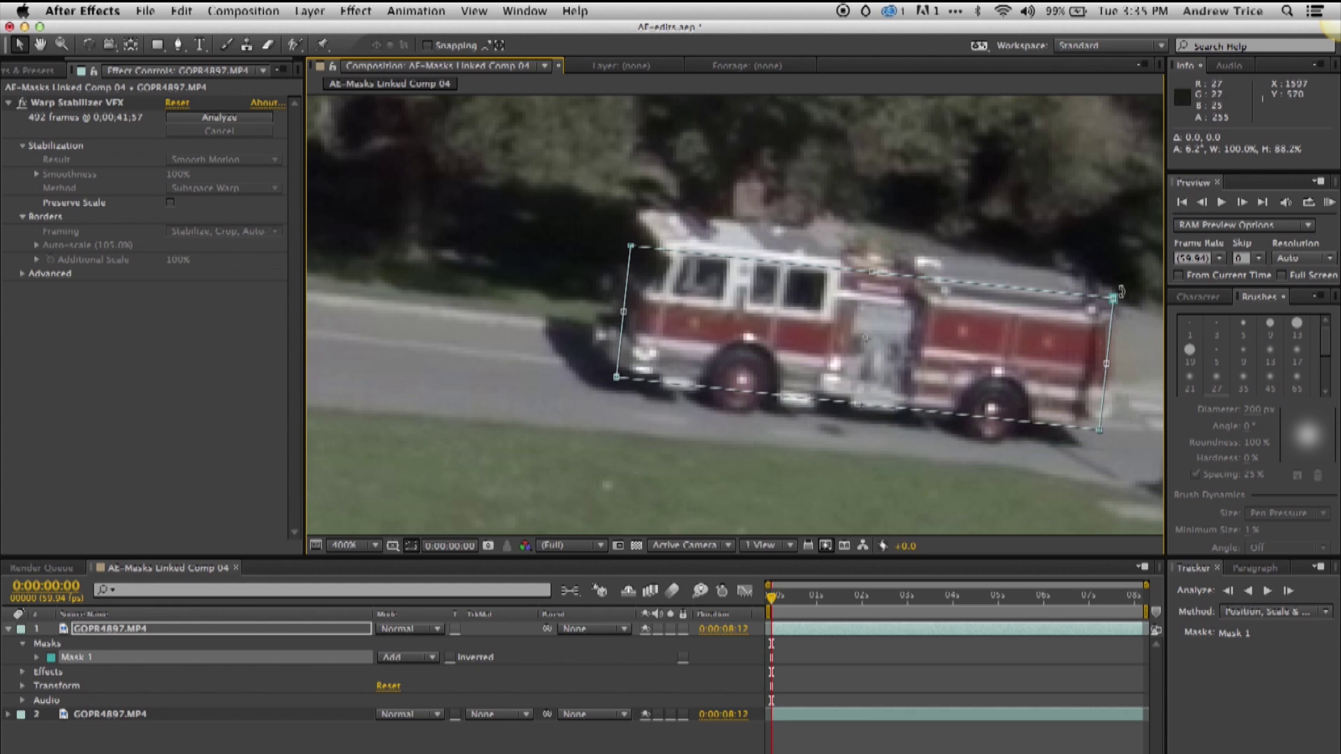
{"action": "left_click_drag", "start_coordinate": [1120, 292], "coordinate": [1122, 298]}
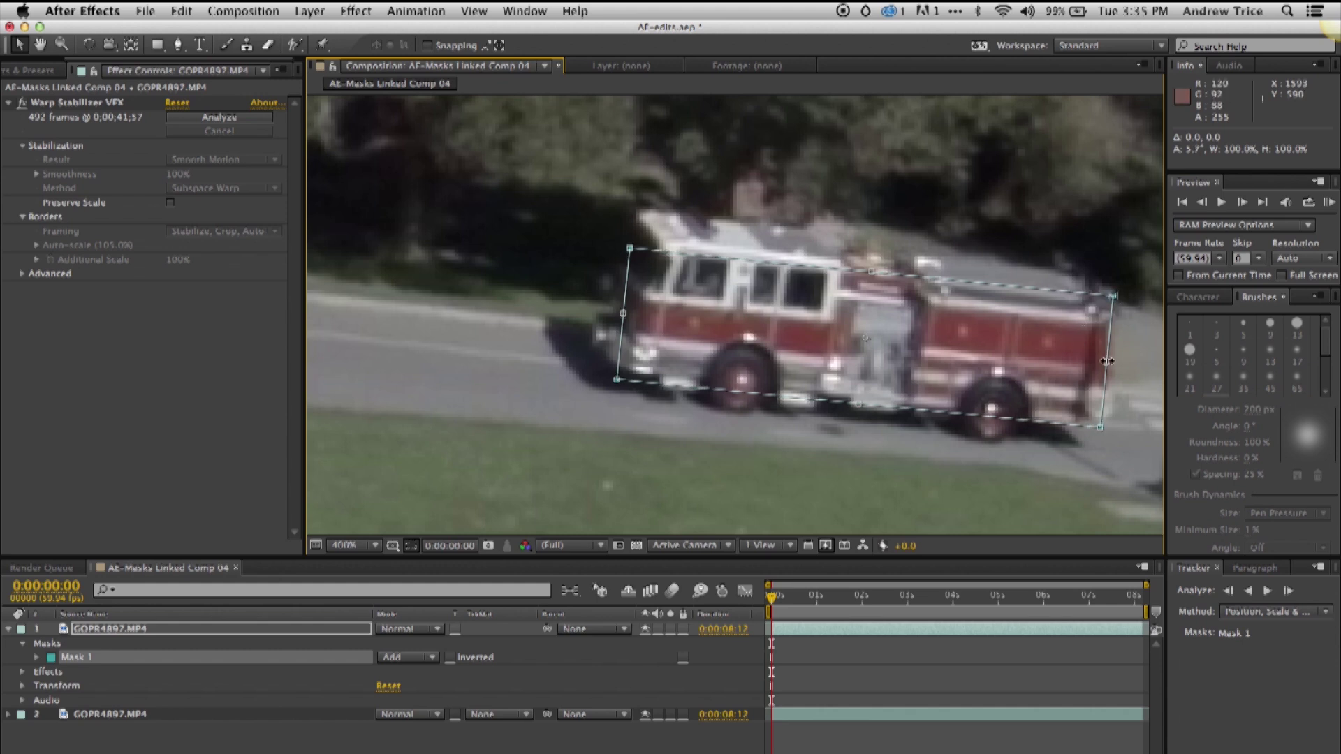
{"action": "left_click_drag", "start_coordinate": [1103, 358], "coordinate": [1085, 360]}
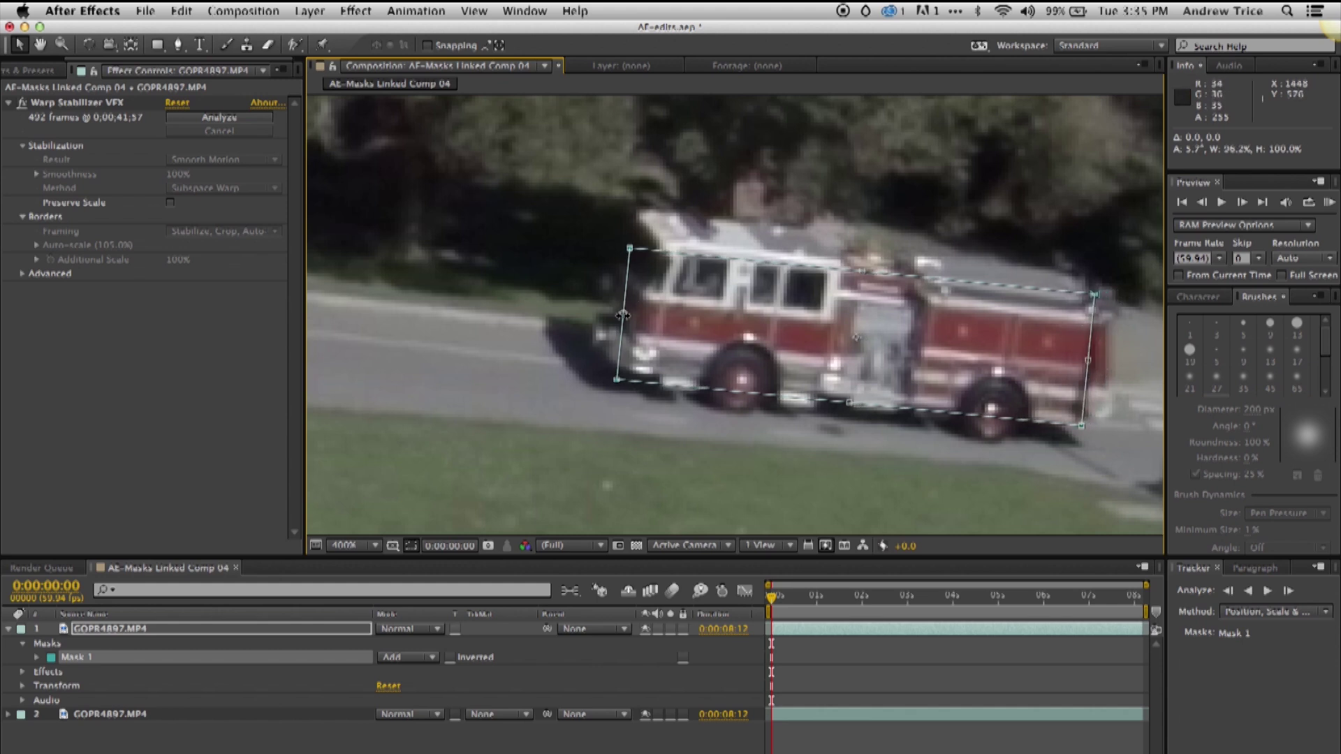
{"action": "left_click_drag", "start_coordinate": [623, 314], "coordinate": [633, 314]}
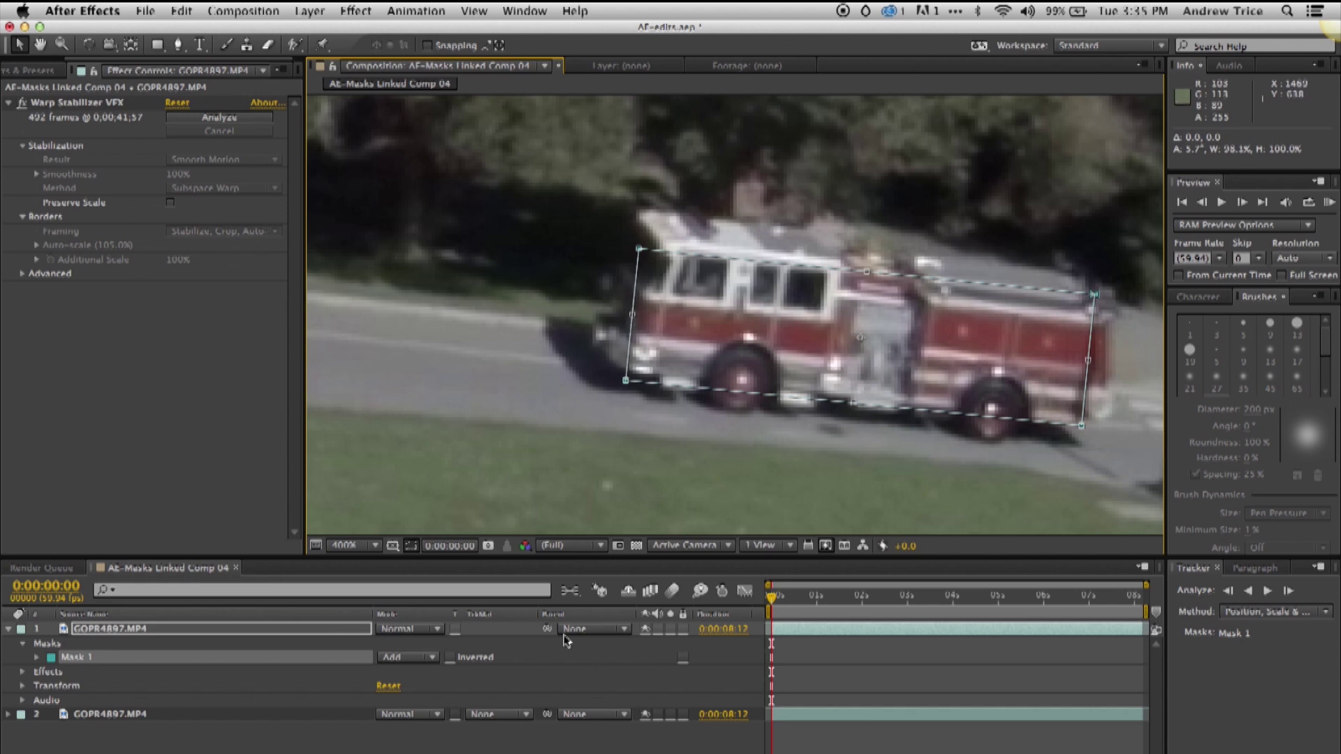
Fit the view and track Mask 1 forward through the whole clip.
{"action": "left_click", "coordinate": [347, 545]}
{"action": "left_click", "coordinate": [364, 569]}
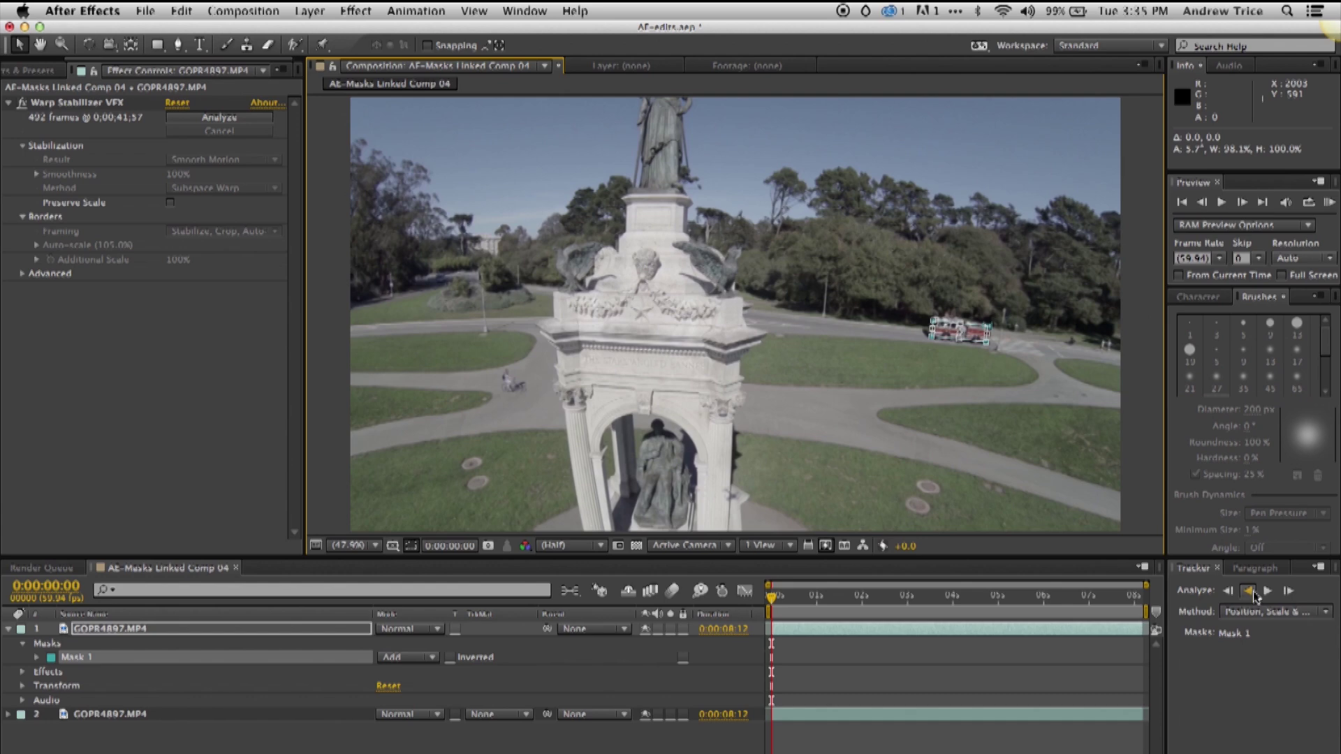
{"action": "left_click", "coordinate": [1268, 591]}
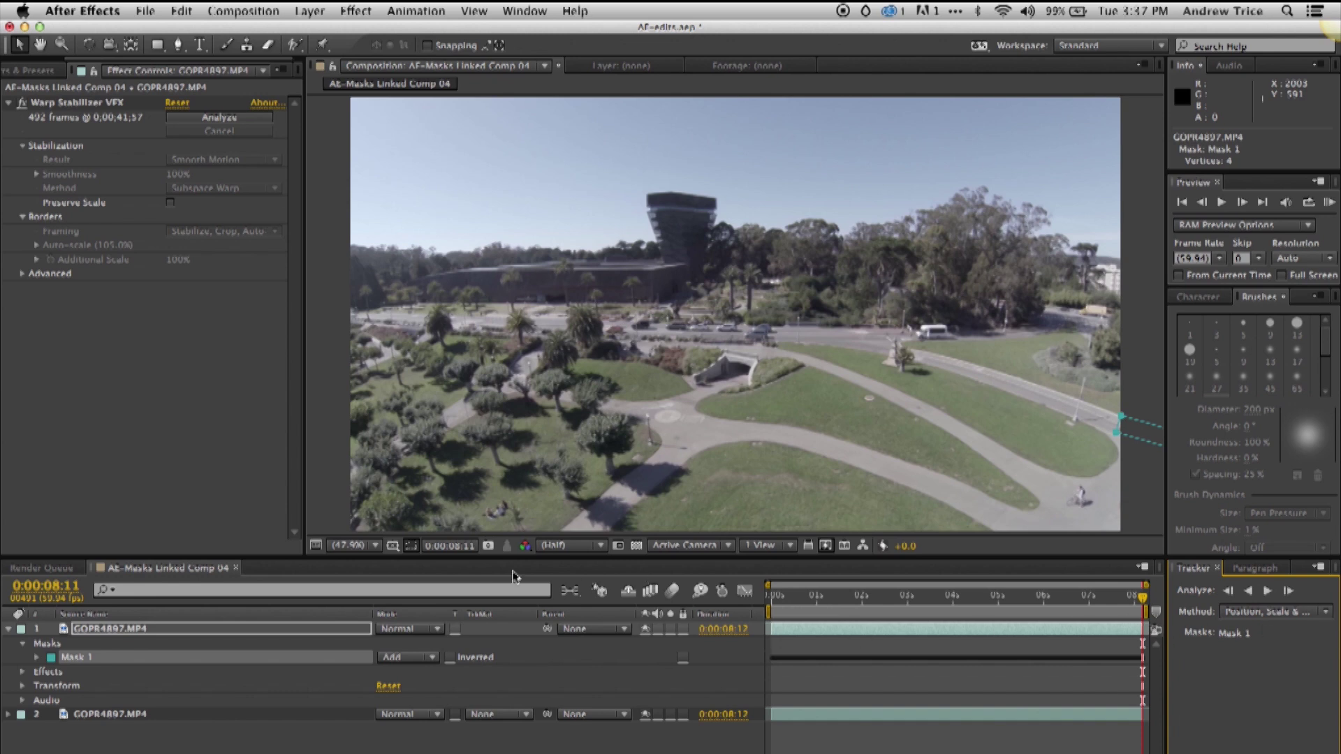
Hide layer 2, give Mask 1 a 25 px feather and 13 px expansion, then return to 0:00:01:03.
{"action": "left_click", "coordinate": [646, 714]}
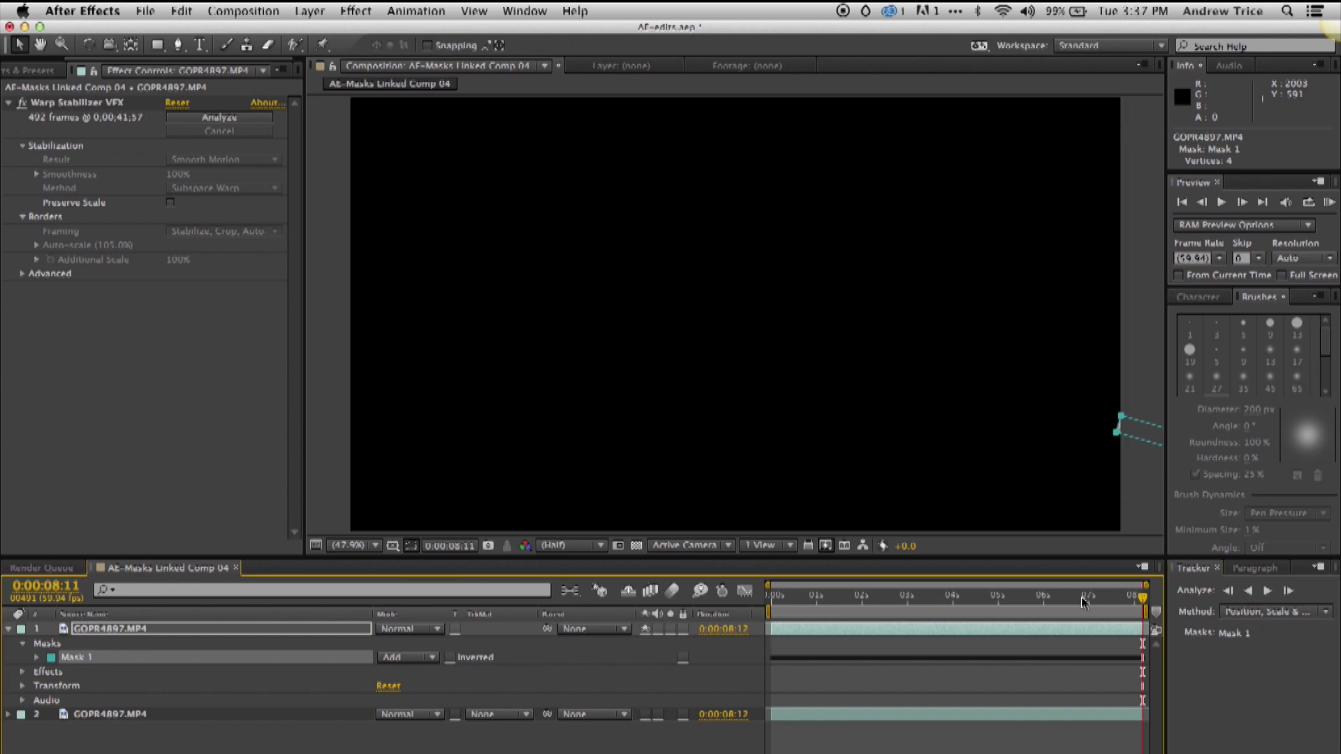
{"action": "left_click_drag", "start_coordinate": [1081, 602], "coordinate": [888, 615]}
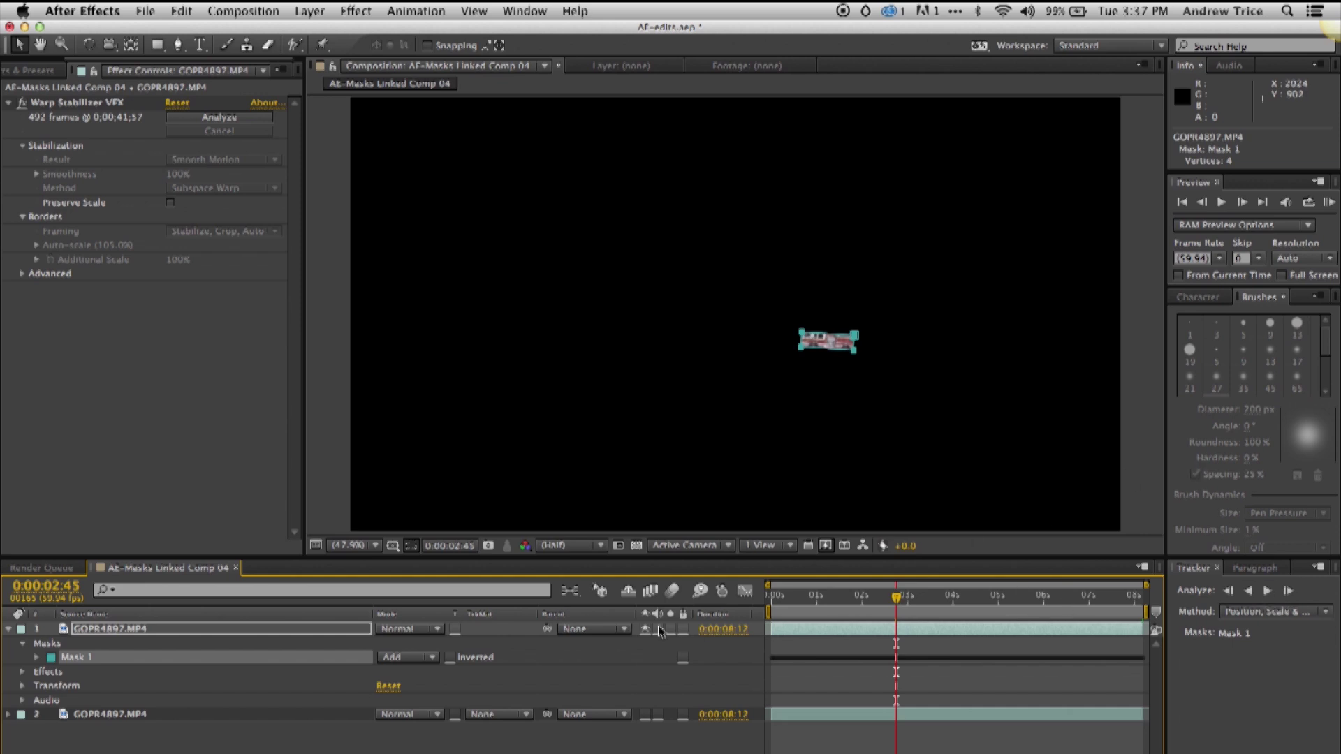
{"action": "left_click", "coordinate": [36, 657]}
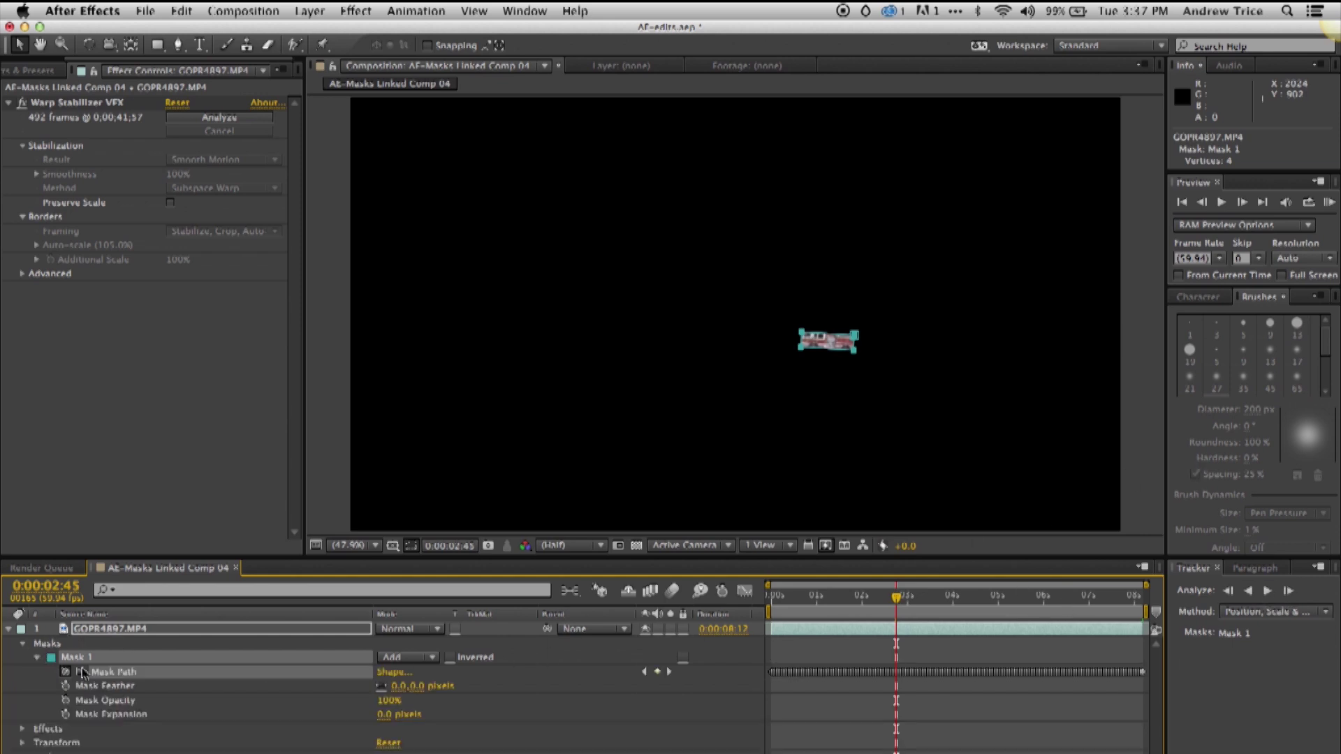
{"action": "left_click_drag", "start_coordinate": [399, 686], "coordinate": [391, 715]}
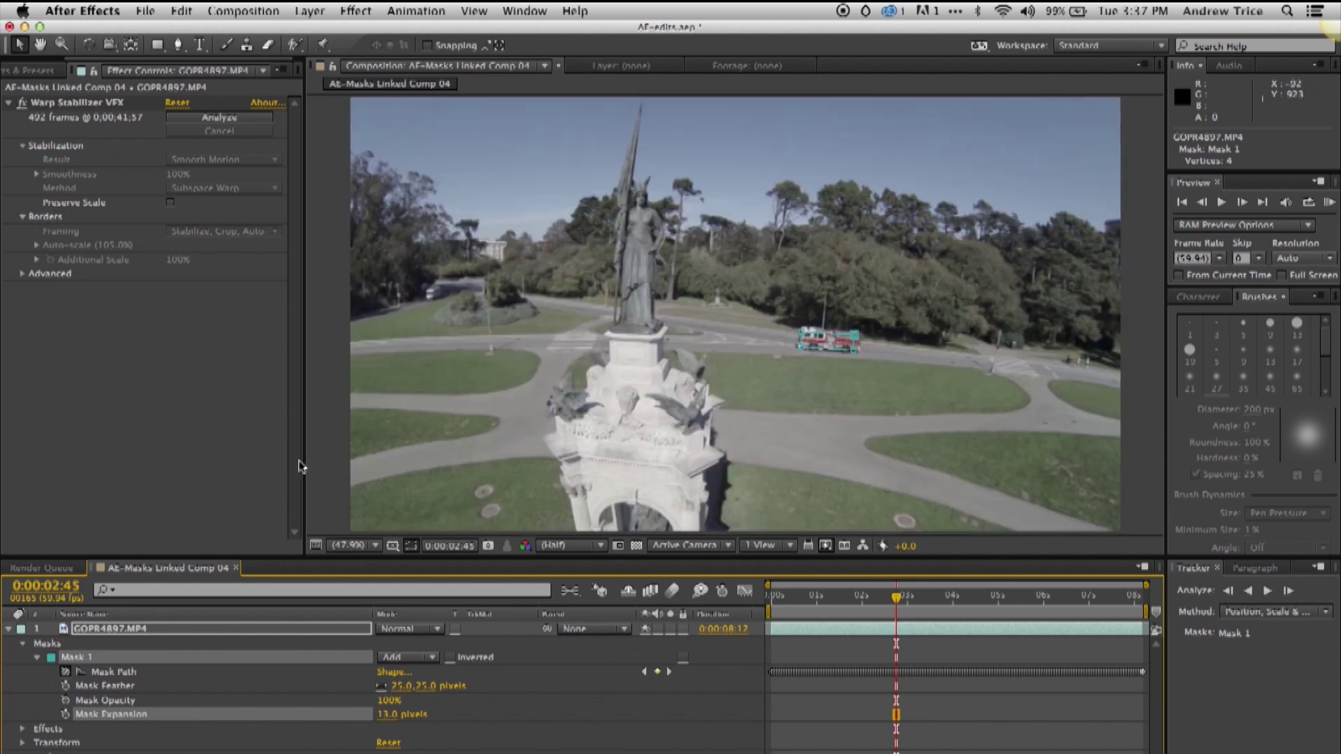
{"action": "left_click", "coordinate": [895, 603]}
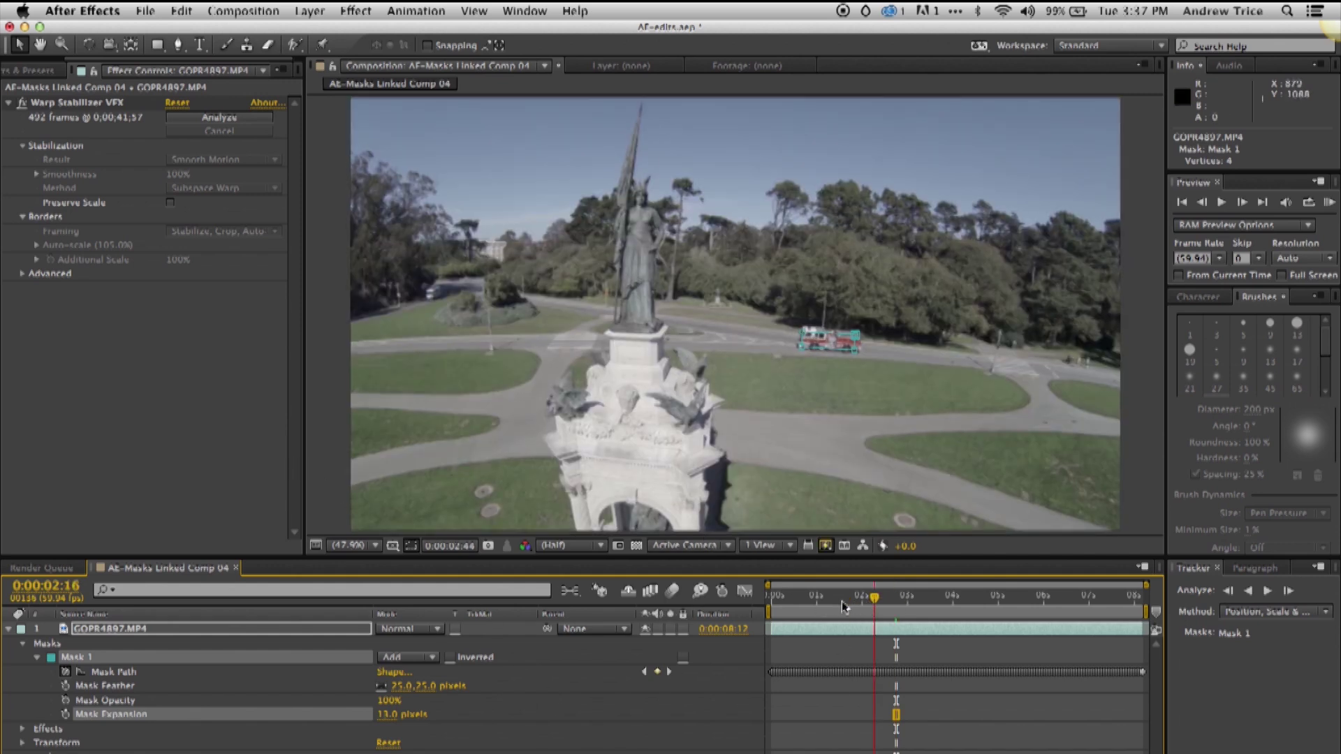
{"action": "left_click", "coordinate": [819, 603]}
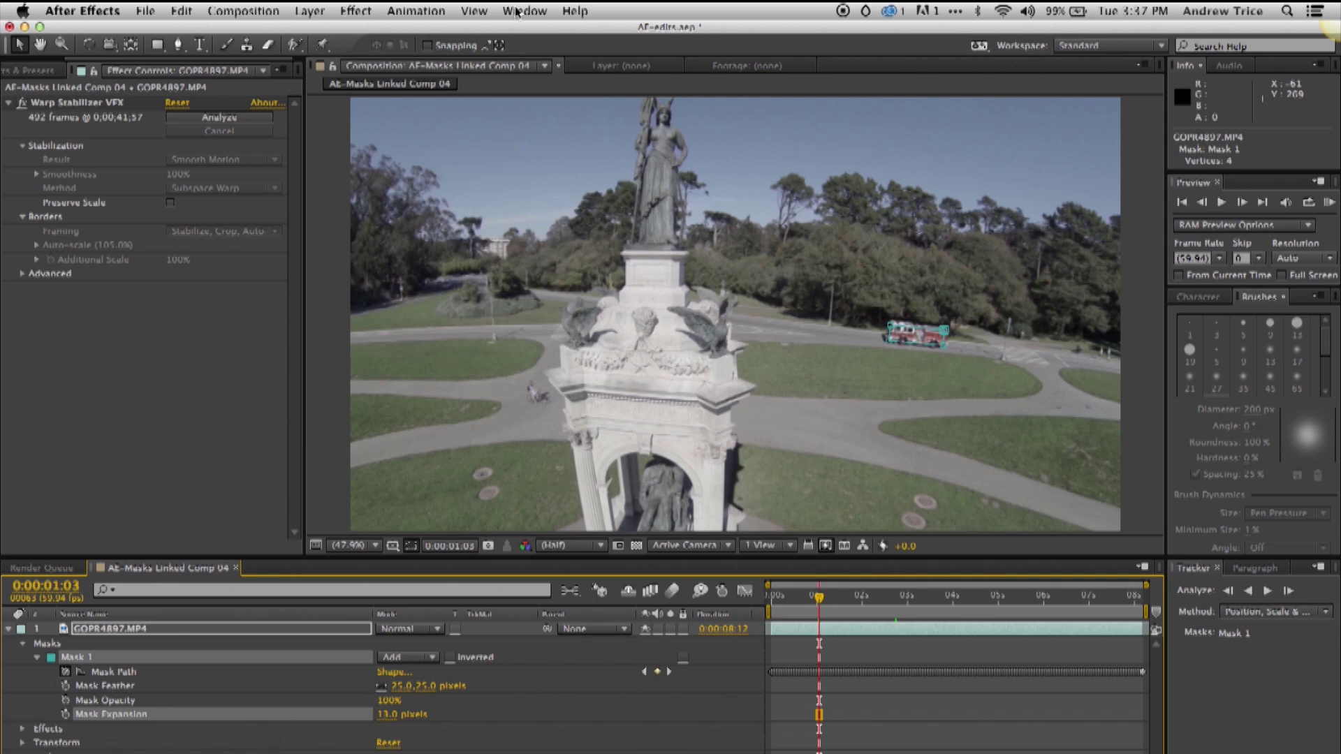
Apply Hue/Saturation to the background footage with Saturation at -100 for black-and-white.
{"action": "left_click", "coordinate": [474, 10]}
{"action": "mouse_move", "coordinate": [524, 11]}
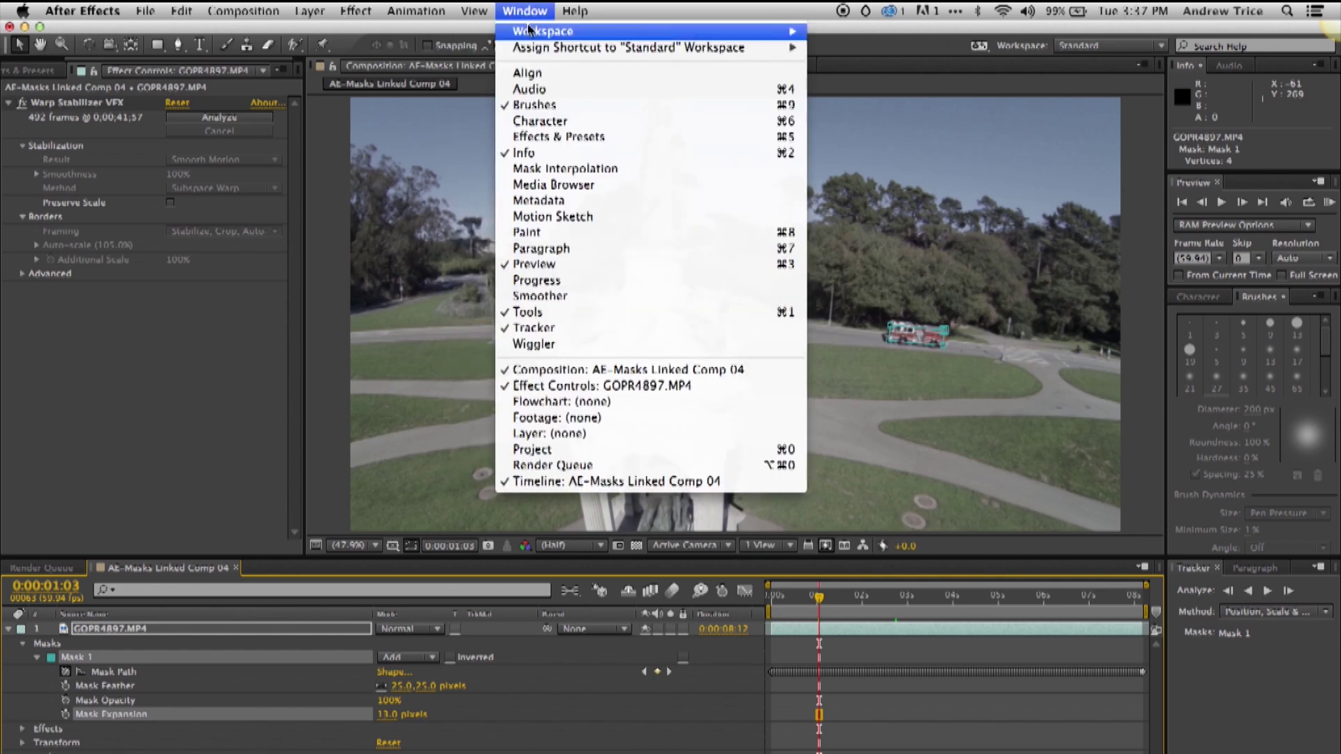
{"action": "left_click", "coordinate": [563, 140]}
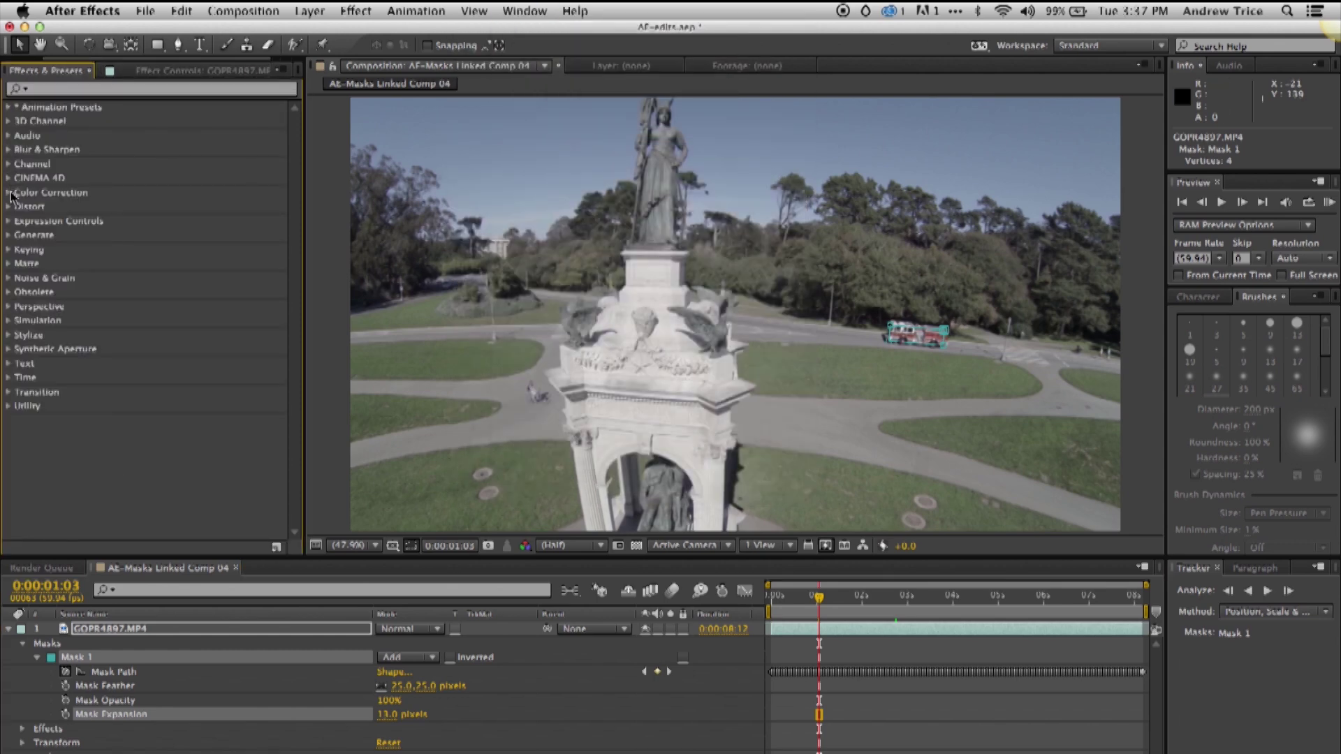
{"action": "left_click", "coordinate": [9, 193]}
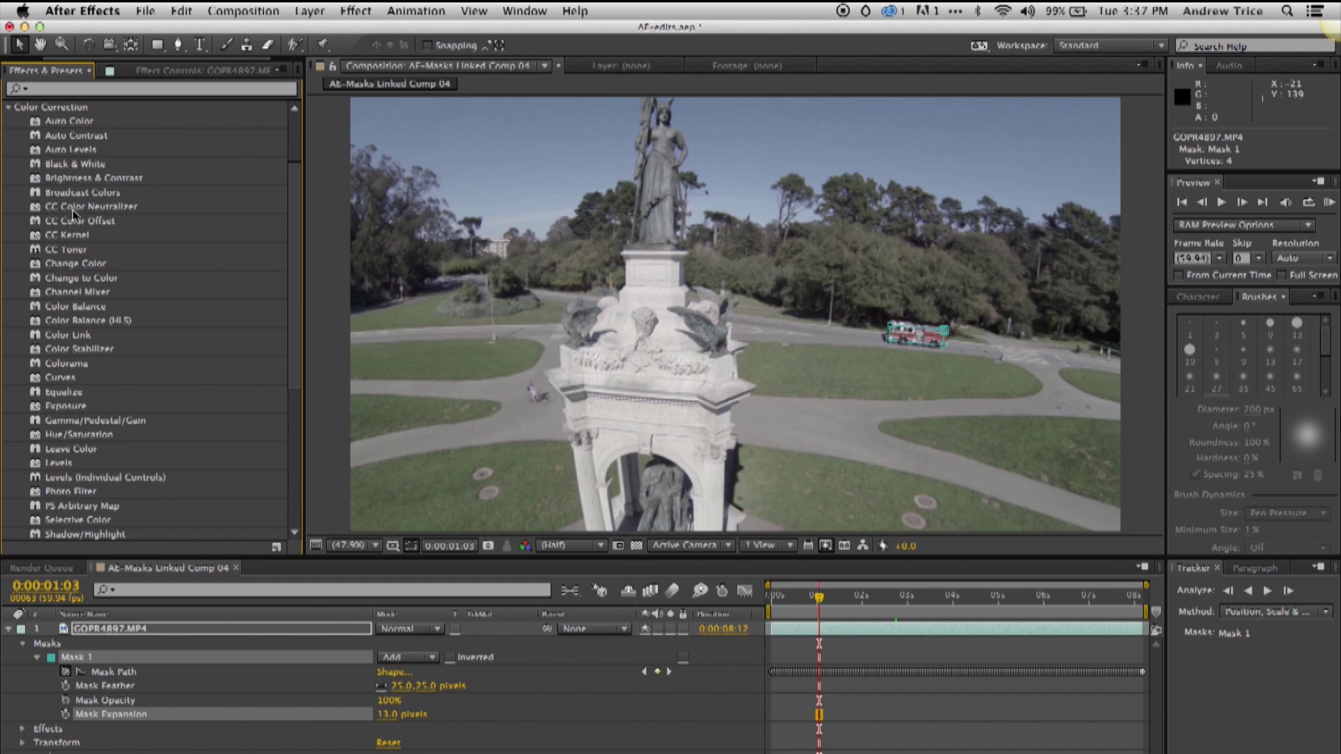
{"action": "left_click_drag", "start_coordinate": [86, 436], "coordinate": [908, 753]}
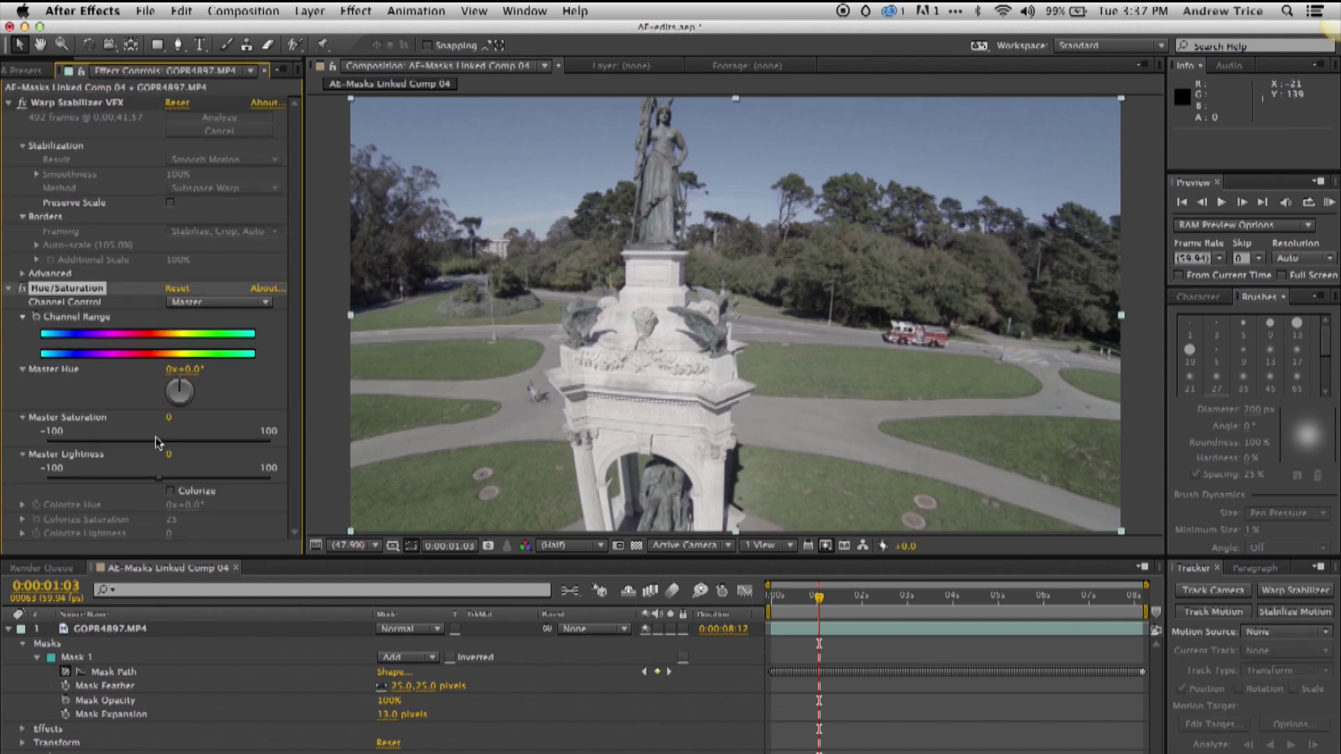
{"action": "left_click_drag", "start_coordinate": [160, 446], "coordinate": [36, 448]}
{"action": "mouse_move", "coordinate": [159, 479]}
{"action": "left_mouse_down"}
{"action": "mouse_move", "coordinate": [135, 482]}
{"action": "mouse_move", "coordinate": [155, 482]}
{"action": "left_mouse_up"}
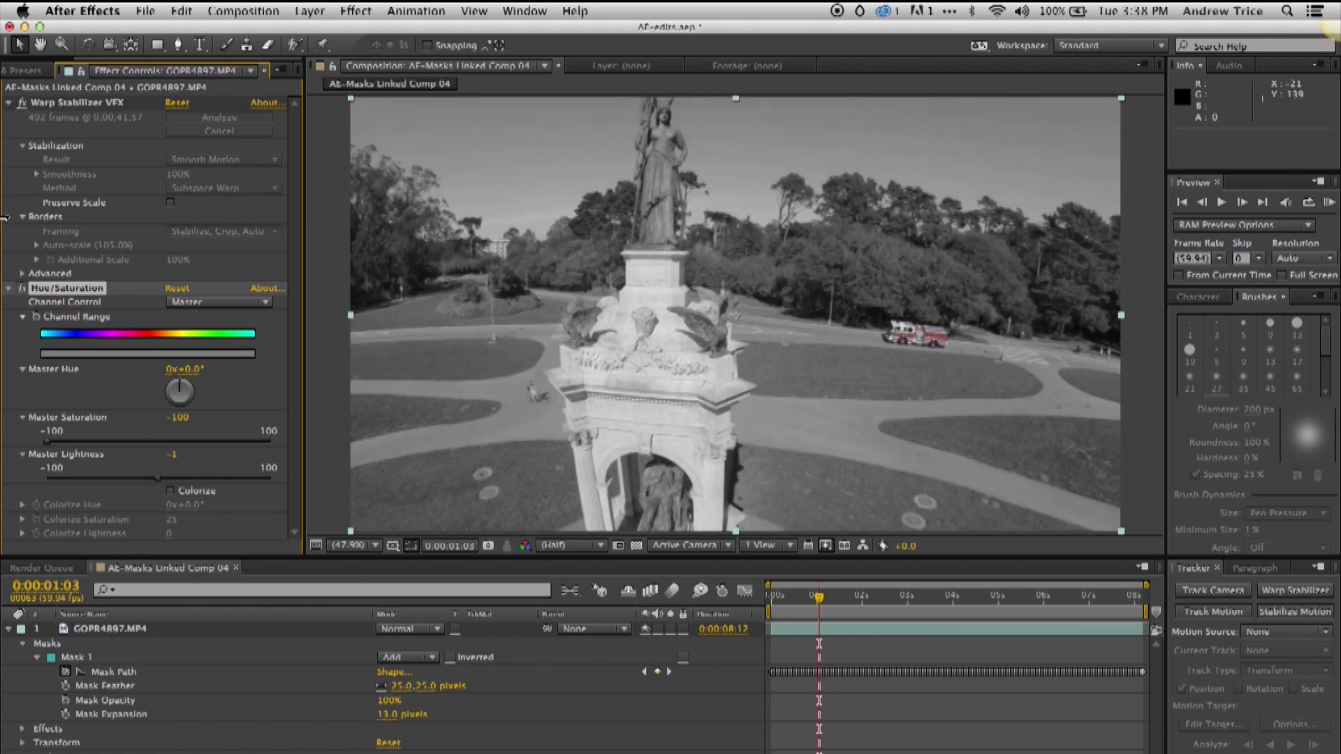
Apply Hue/Saturation to the masked fire truck layer with Saturation raised to 59.
{"action": "left_click", "coordinate": [32, 70]}
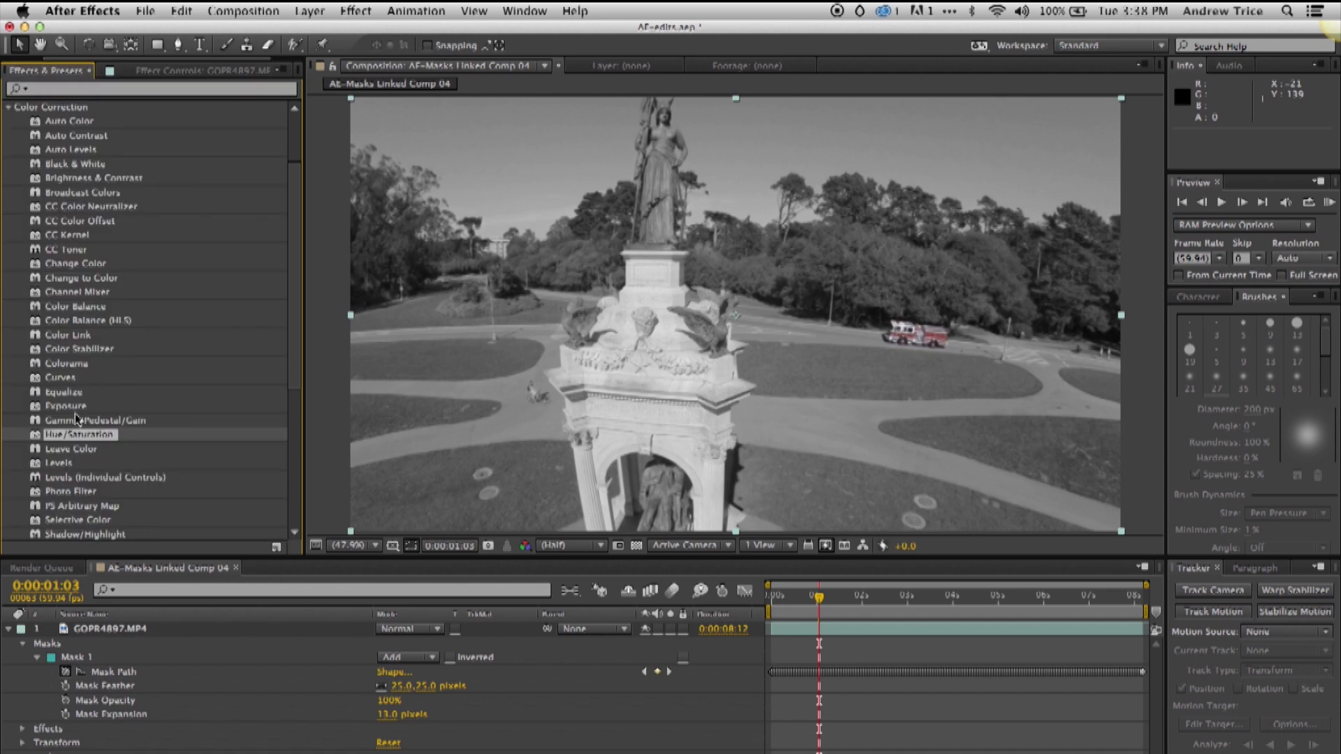
{"action": "left_click_drag", "start_coordinate": [62, 436], "coordinate": [890, 631]}
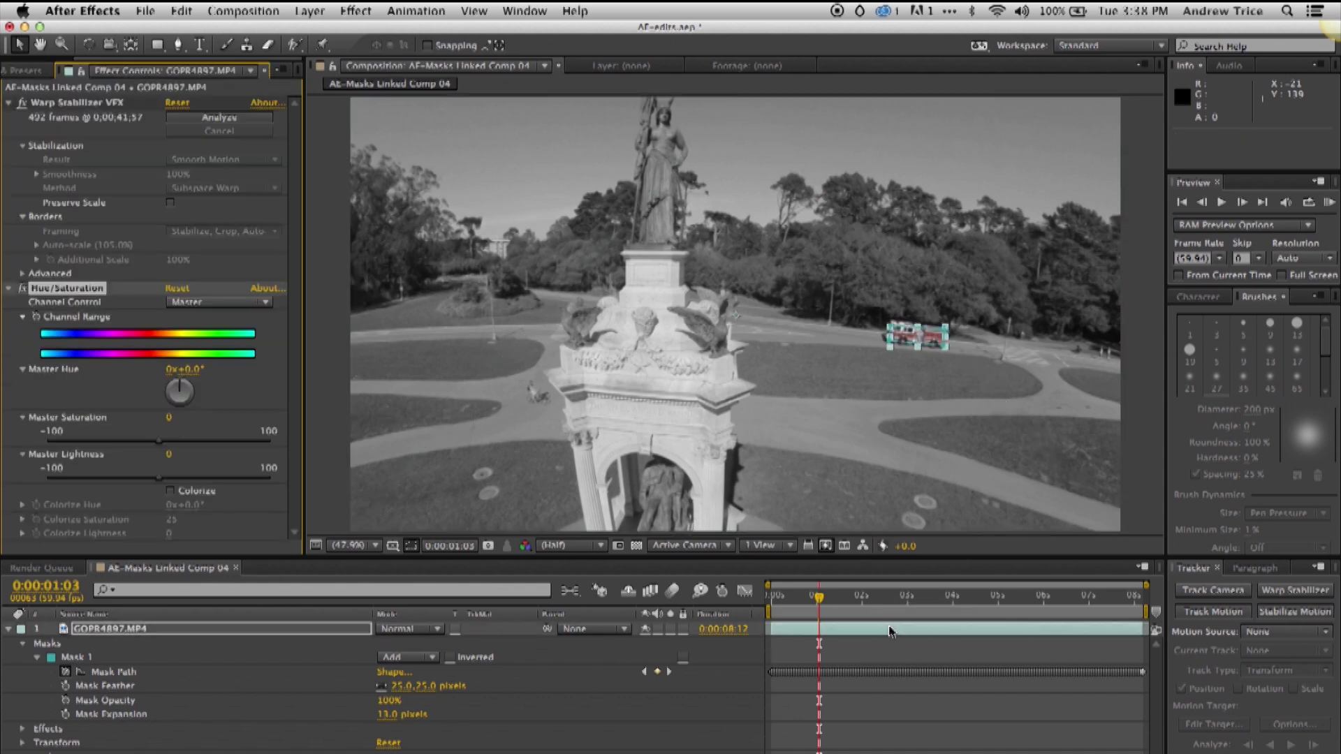
{"action": "left_click_drag", "start_coordinate": [160, 447], "coordinate": [224, 451]}
{"action": "left_click", "coordinate": [32, 70]}
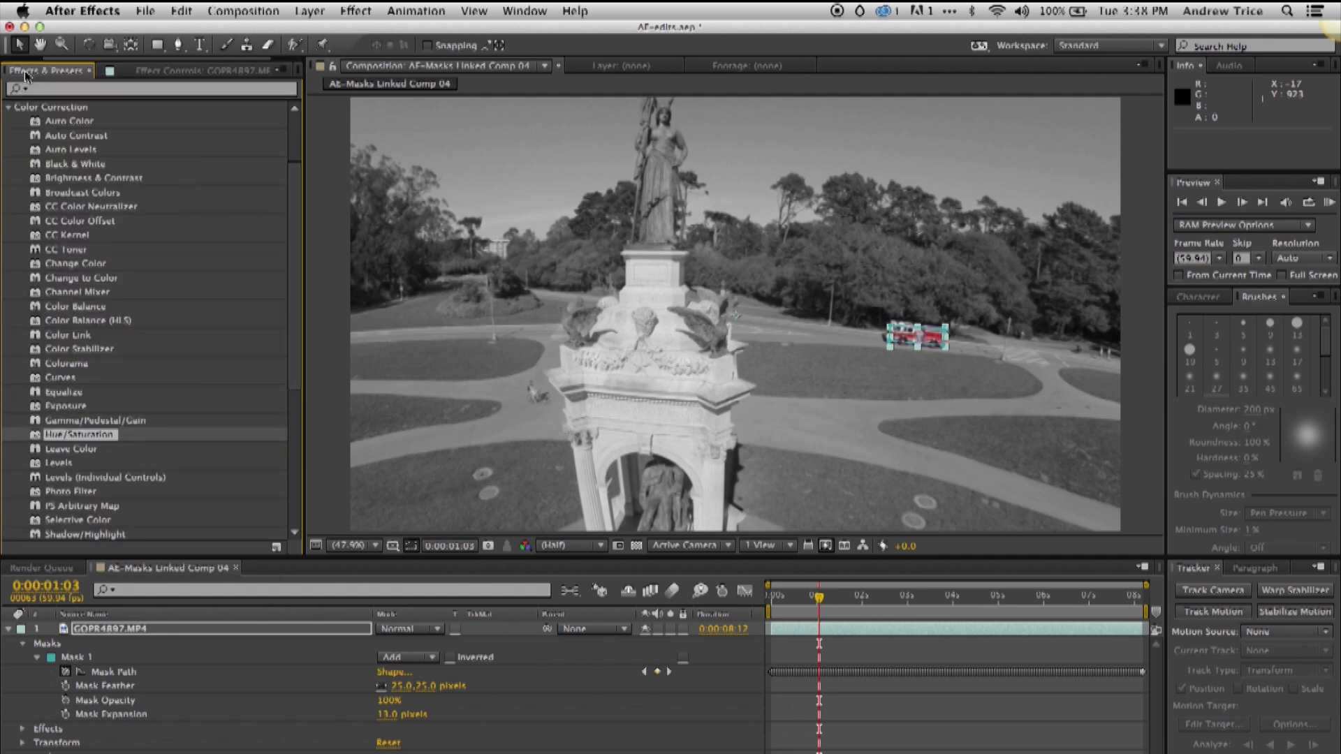
{"action": "left_click", "coordinate": [54, 91]}
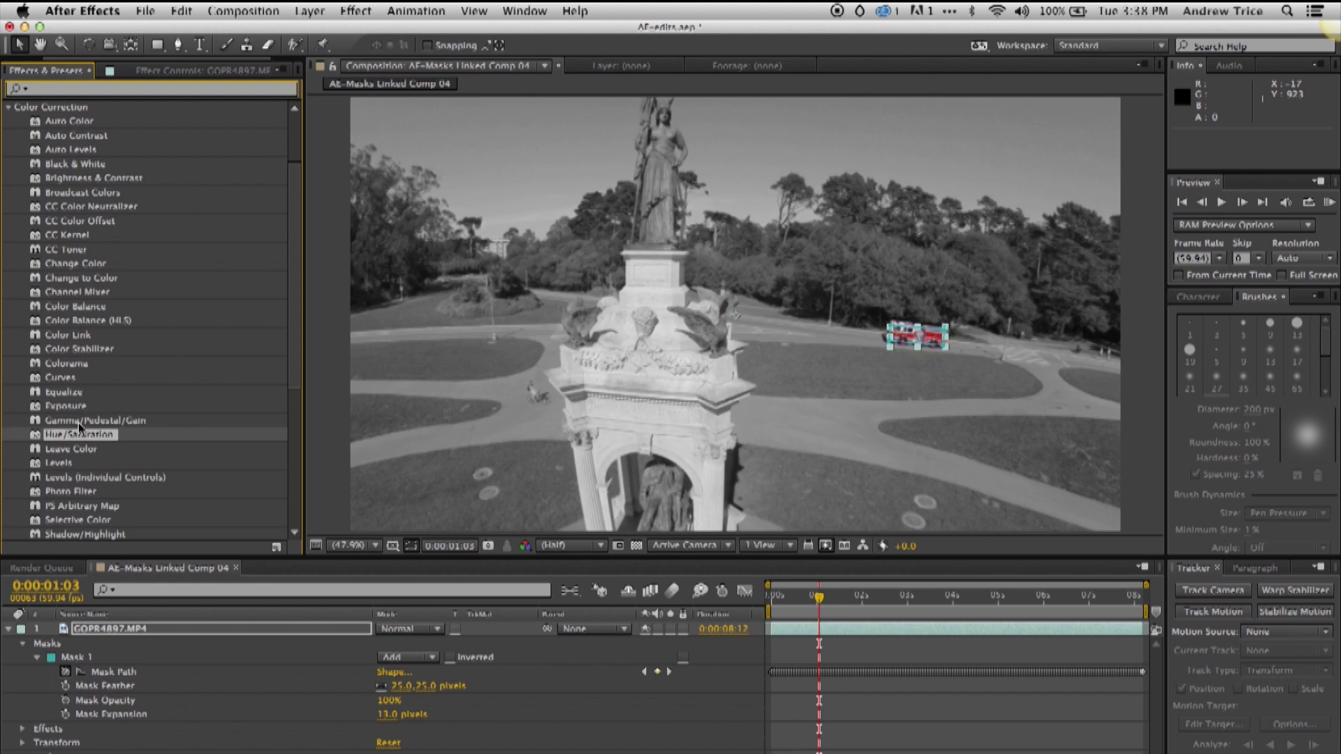
Apply Brightness & Contrast to the greyscale footage with Contrast 53, then play a preview.
{"action": "left_click", "coordinate": [68, 182]}
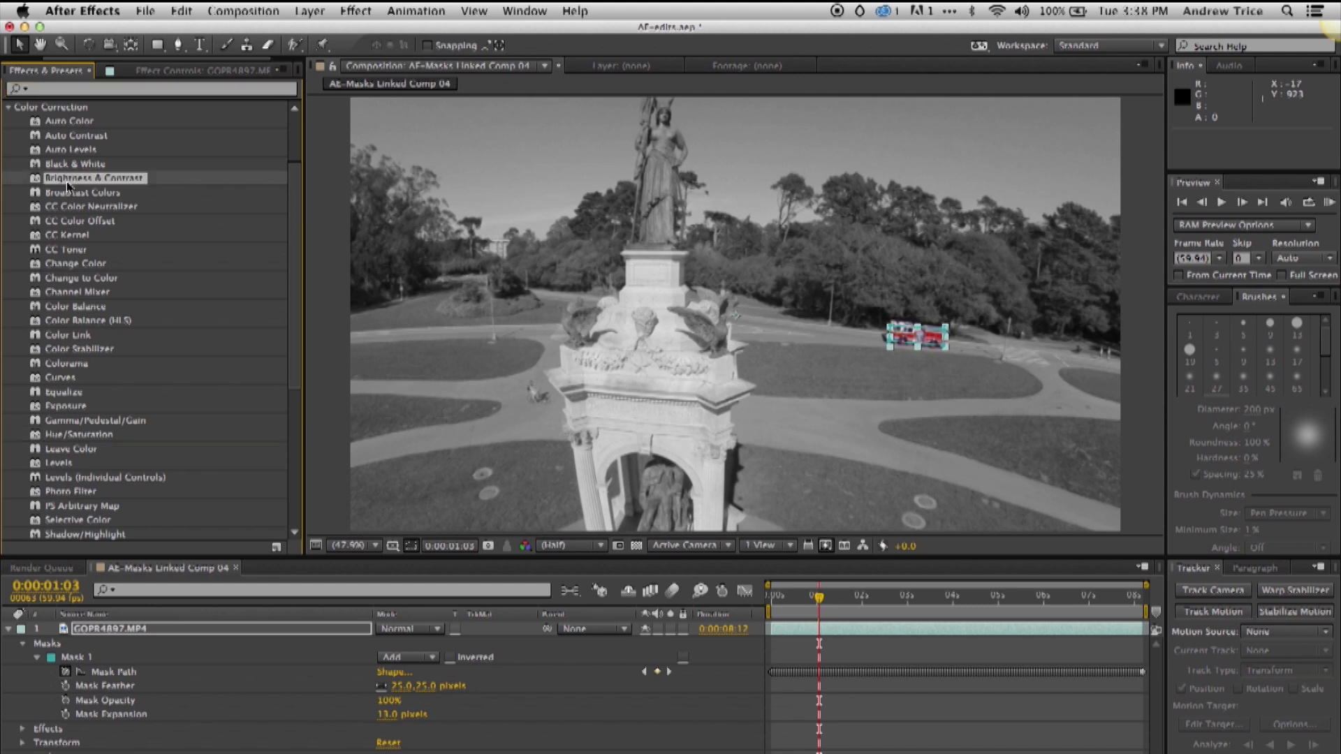
{"action": "double_click", "coordinate": [47, 184]}
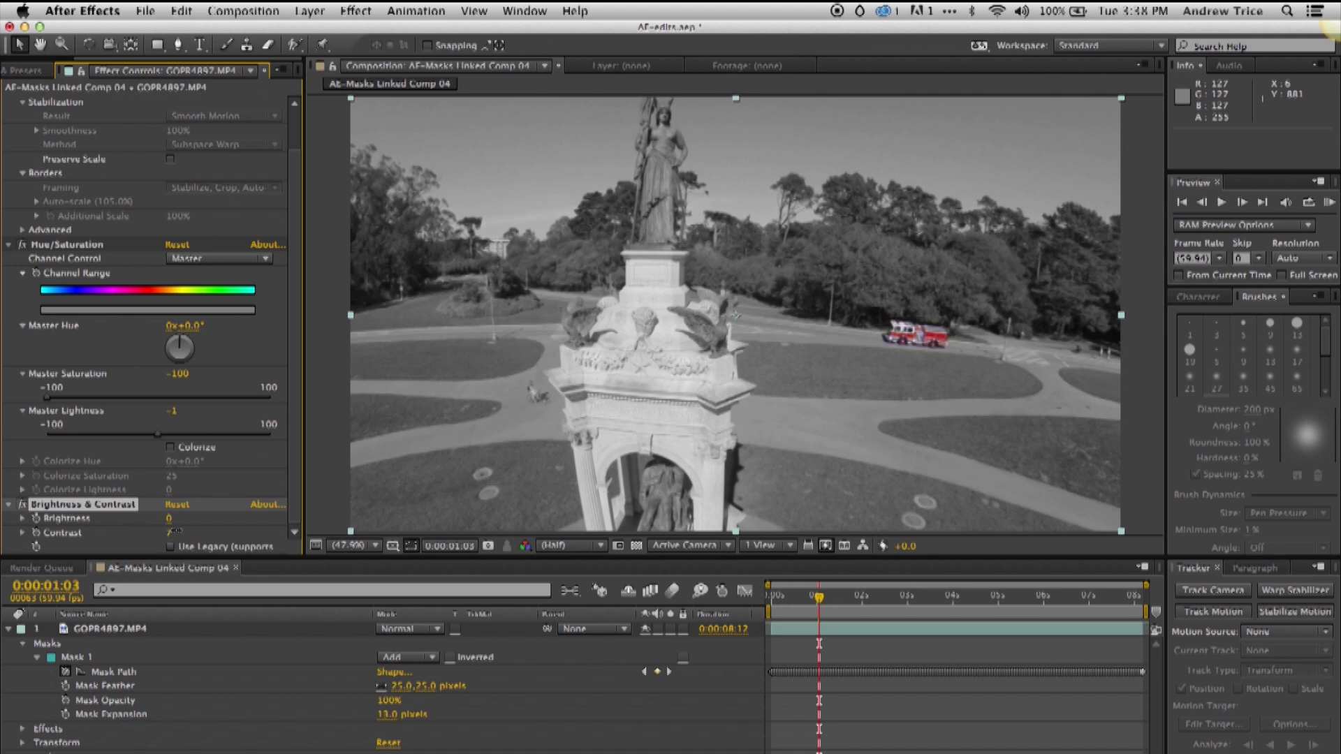
{"action": "left_click_drag", "start_coordinate": [217, 534], "coordinate": [220, 534]}
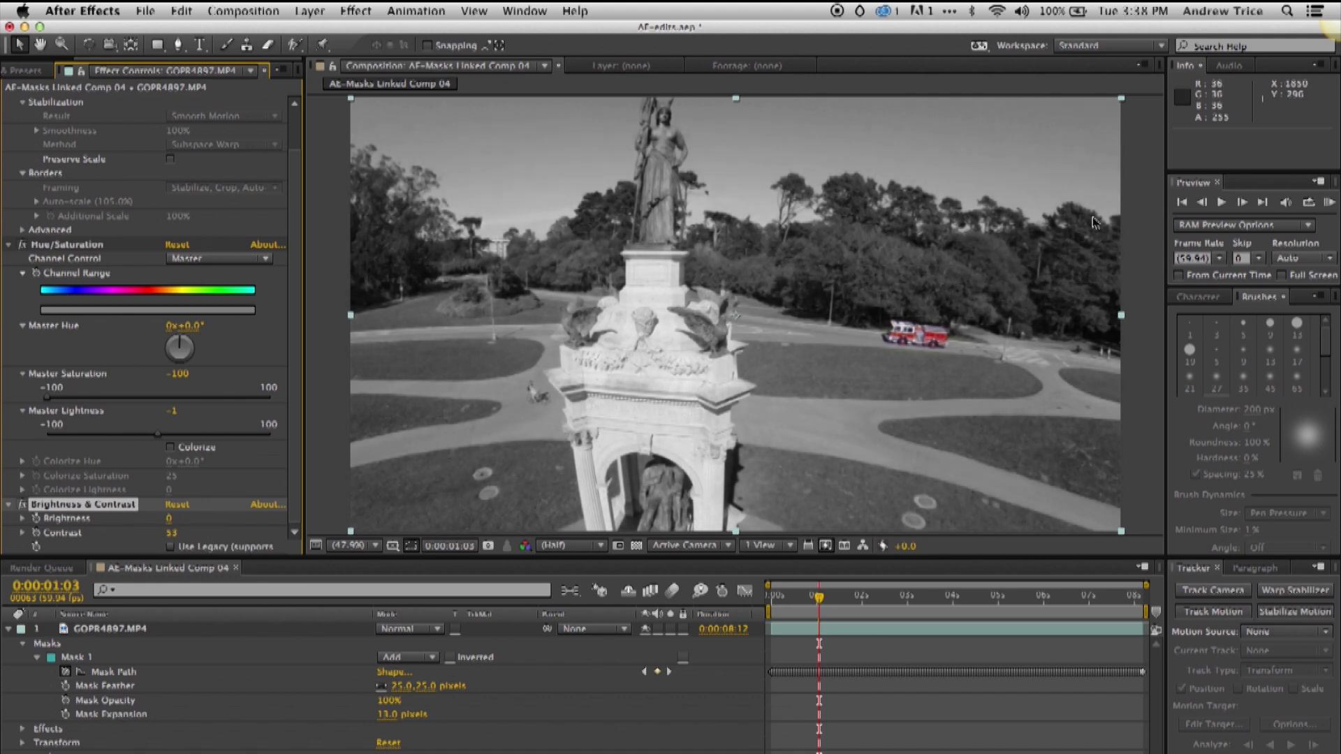
{"action": "left_click", "coordinate": [1222, 202]}
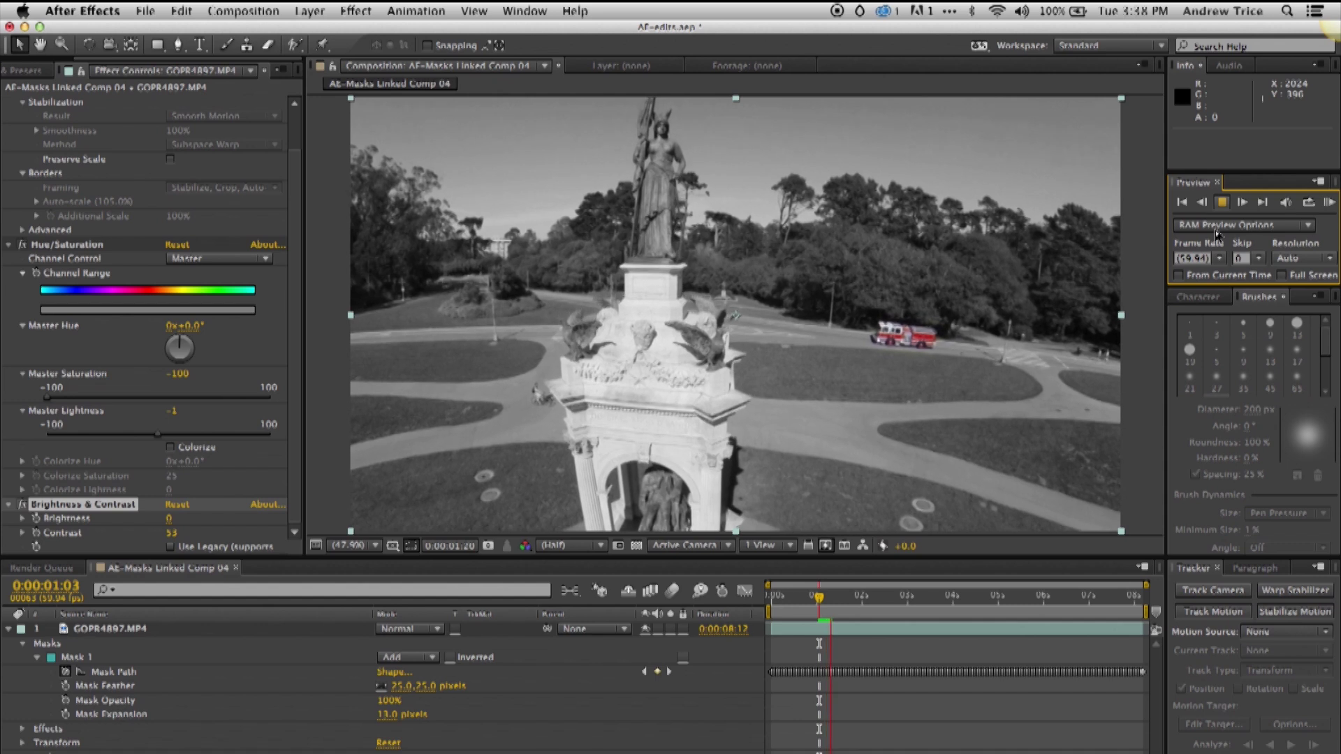